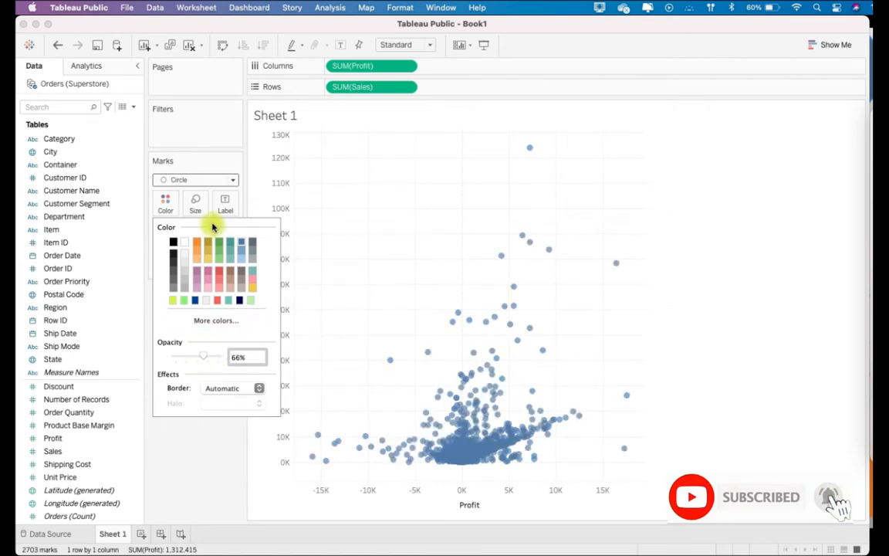
# Step: Enlarge the scatter plot's circle marks slightly and look over the tooltip settings without changing them
pyautogui.click(195, 202)
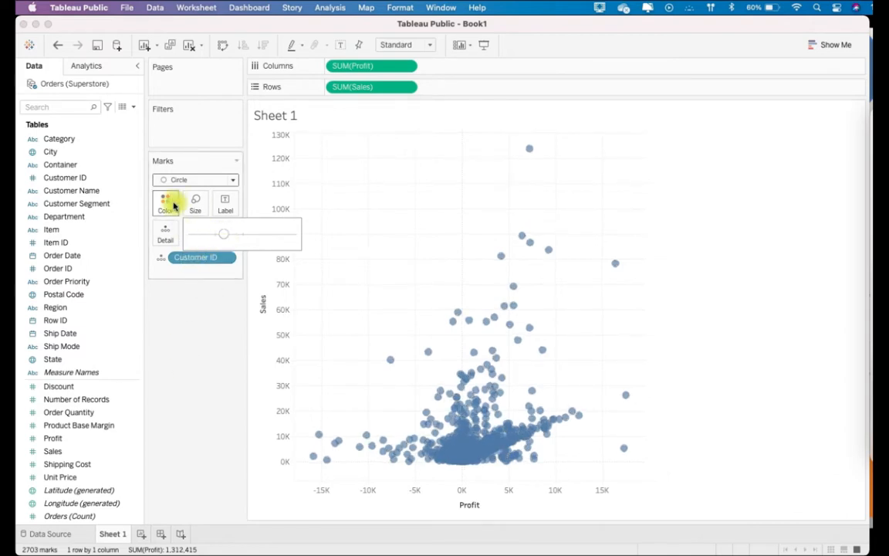
pyautogui.click(193, 233)
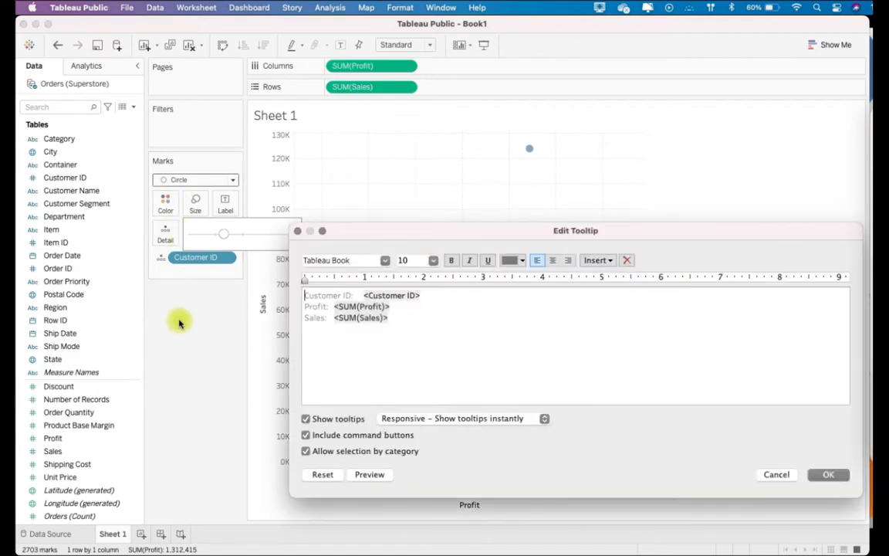
pyautogui.click(300, 232)
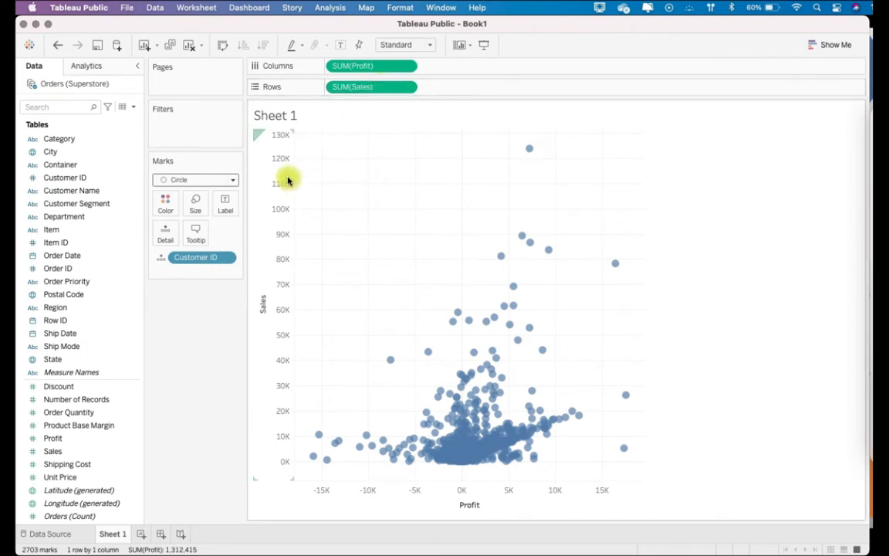
pyautogui.moveTo(474, 430)
pyautogui.moveTo(505, 334)
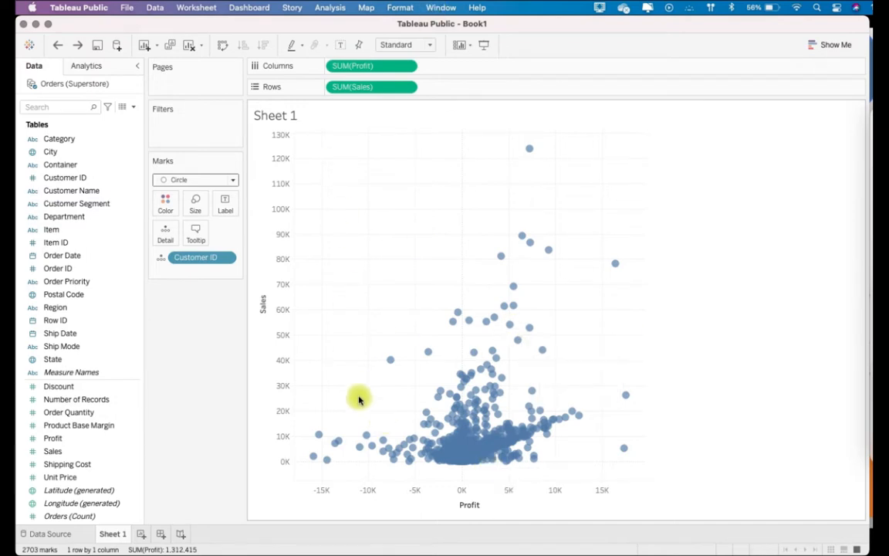
# Step: Start a new parameter named Sales Threshold and set its data type to Integer
pyautogui.click(133, 107)
pyautogui.click(133, 131)
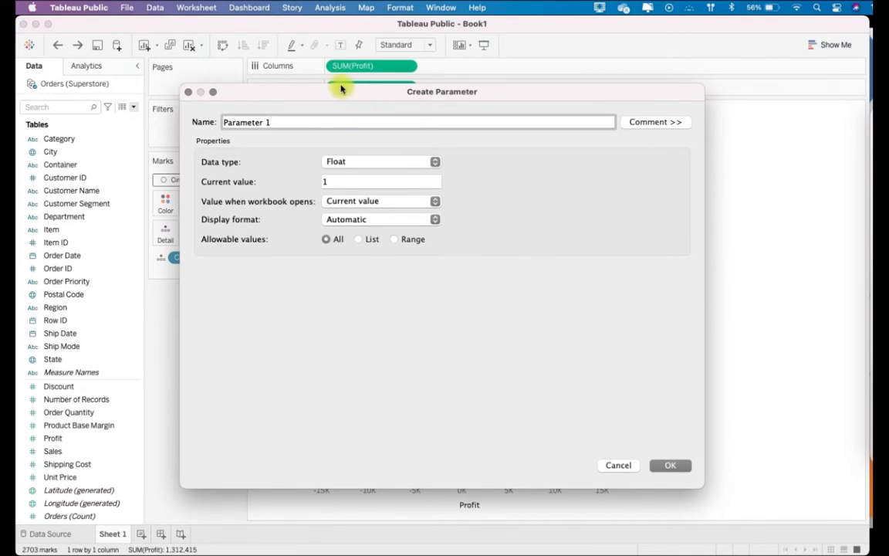
pyautogui.moveTo(341, 89); pyautogui.dragTo(479, 136)
pyautogui.moveTo(433, 163); pyautogui.dragTo(313, 145)
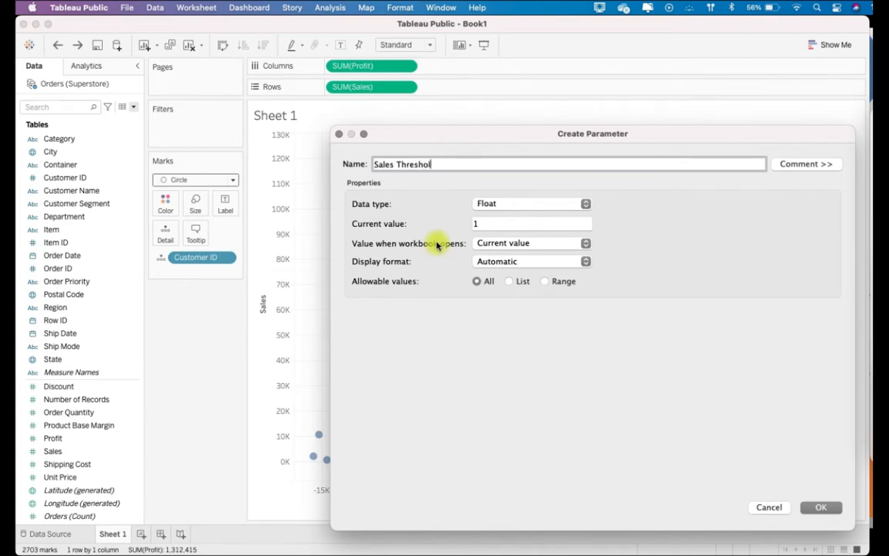
pyautogui.moveTo(486, 138); pyautogui.dragTo(402, 60)
pyautogui.click(420, 131)
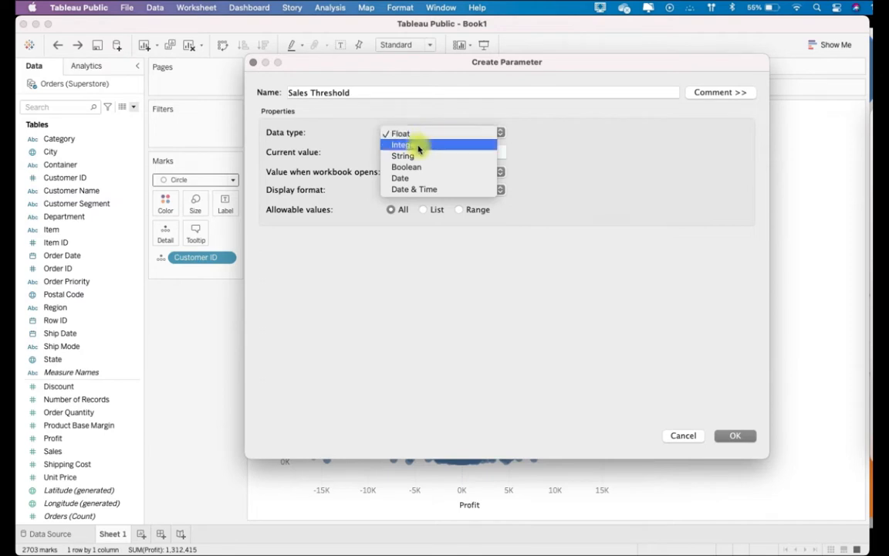
pyautogui.click(415, 144)
pyautogui.moveTo(406, 64); pyautogui.dragTo(492, 78)
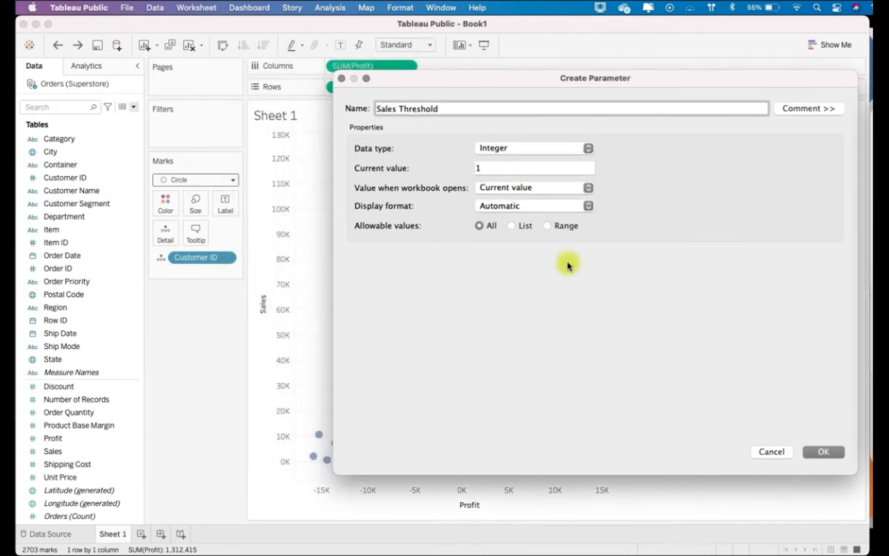
pyautogui.click(832, 456)
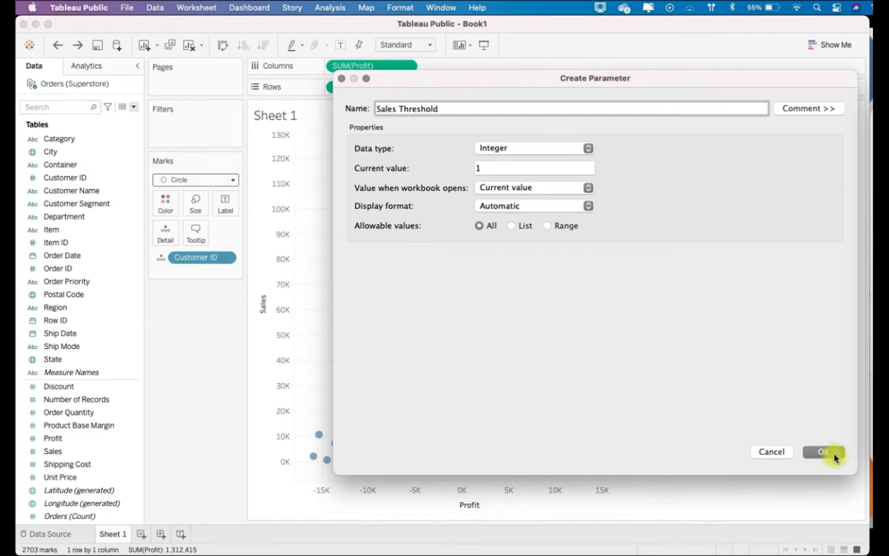
# Step: Give the Sales Threshold parameter a custom currency display format with 0 decimal places and a $ prefix, and create it
pyautogui.click(505, 206)
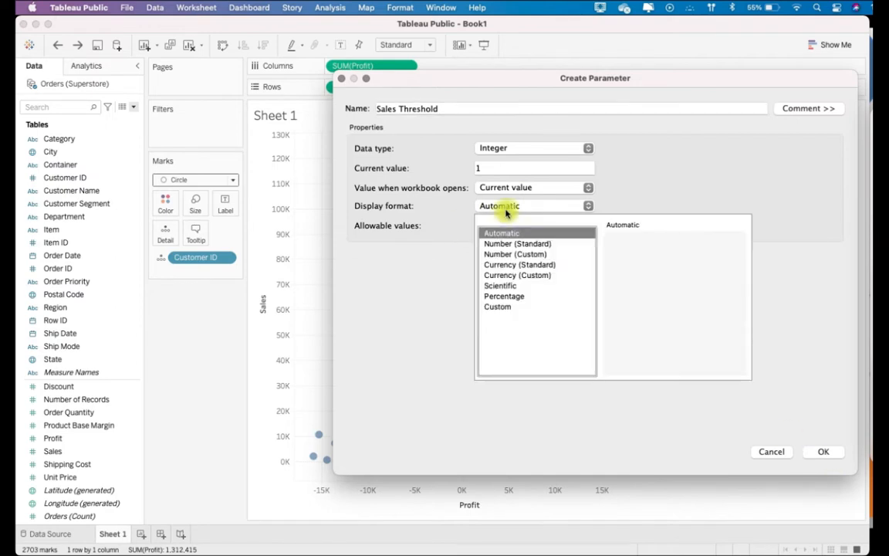
pyautogui.click(527, 276)
pyautogui.click(540, 264)
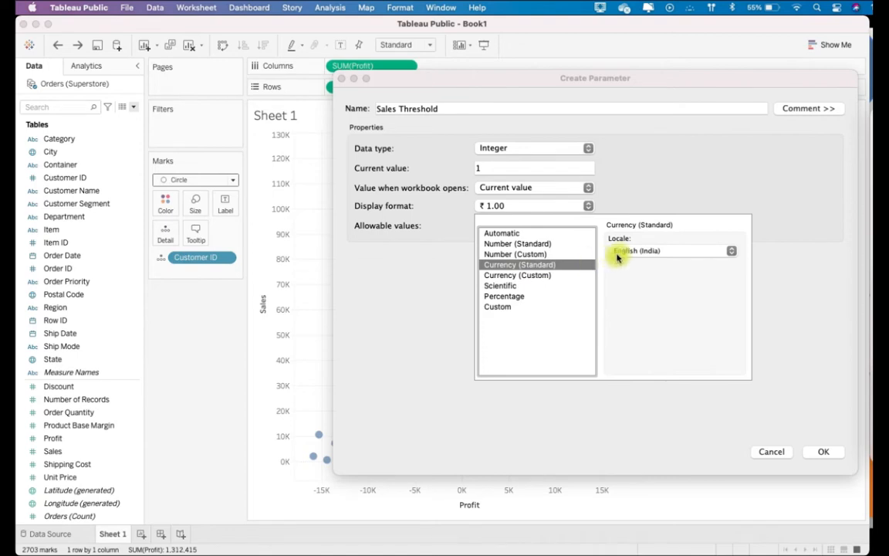
pyautogui.click(569, 274)
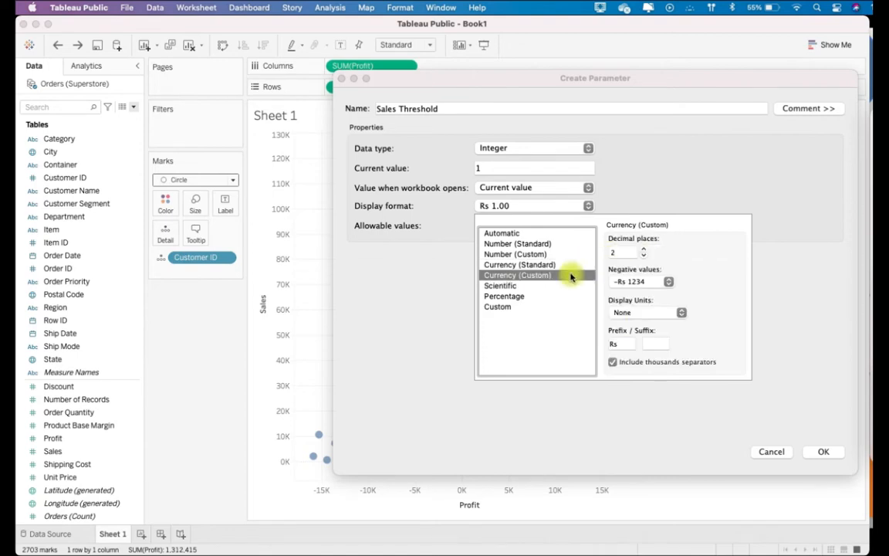
pyautogui.doubleClick(646, 257)
pyautogui.moveTo(622, 344); pyautogui.dragTo(564, 347)
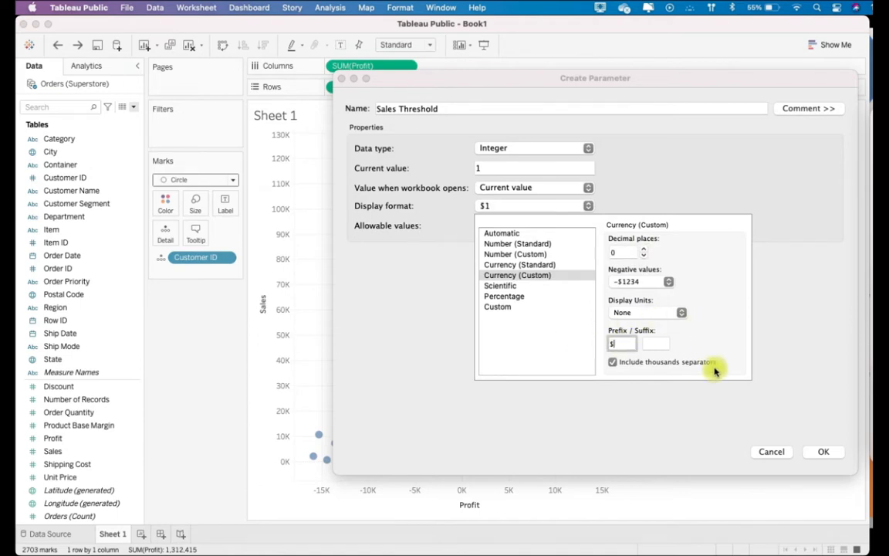
pyautogui.click(660, 185)
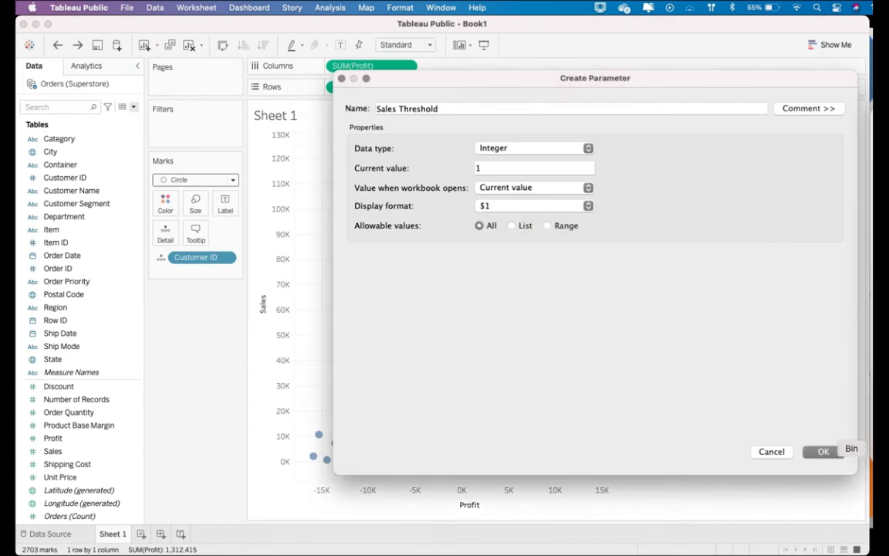
pyautogui.click(825, 453)
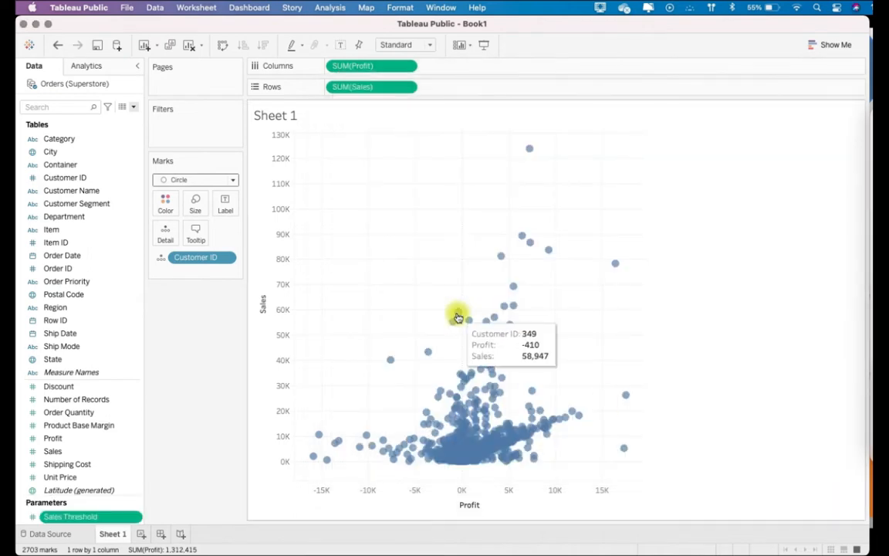
pyautogui.click(132, 107)
pyautogui.click(123, 119)
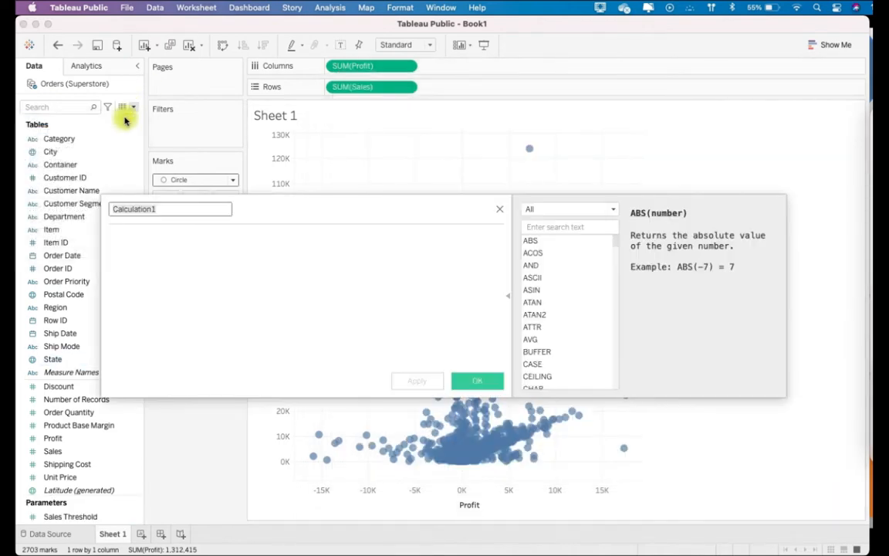
pyautogui.click(499, 212)
# Step: Start a second new parameter named Profit Threshold and set its data type to Integer
pyautogui.click(133, 108)
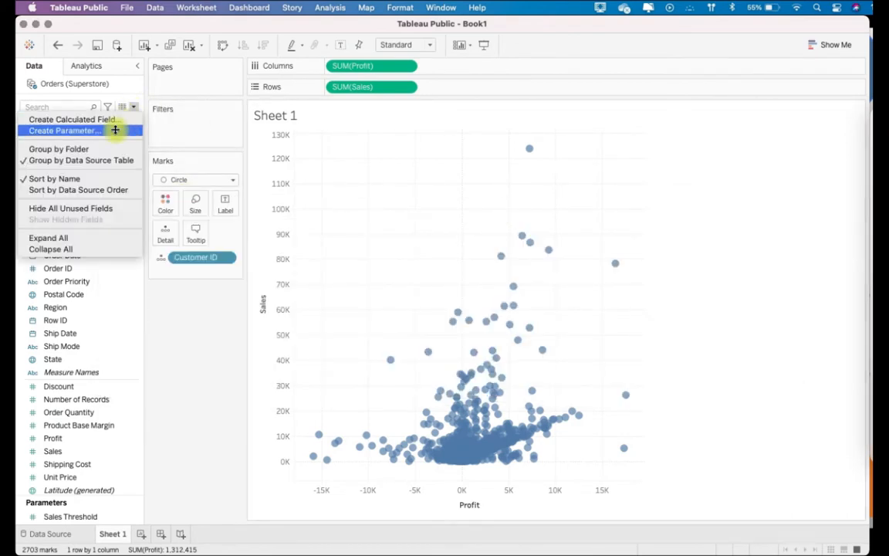
pyautogui.click(116, 132)
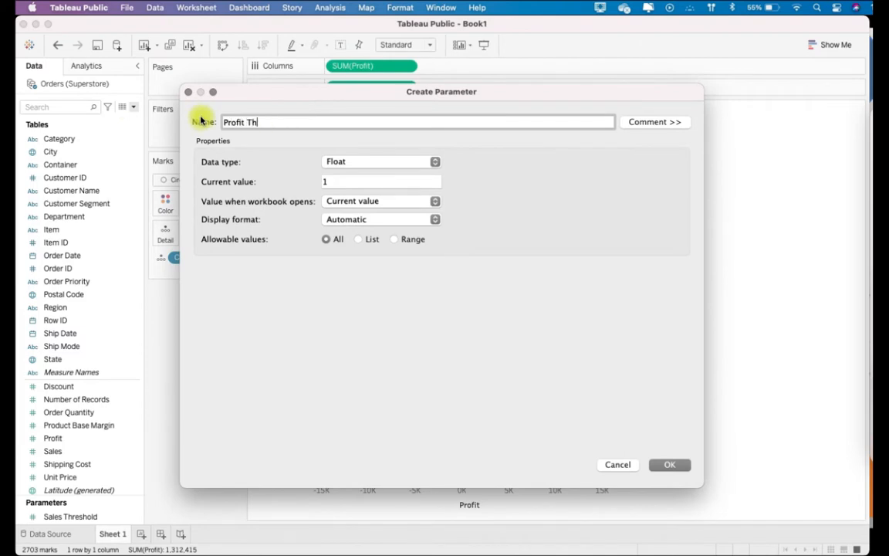
pyautogui.click(347, 161)
pyautogui.click(347, 176)
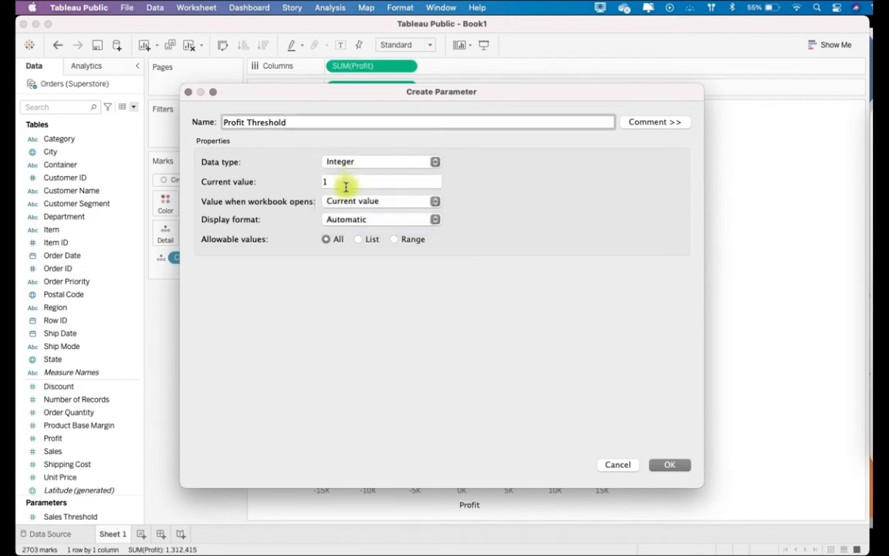
pyautogui.click(344, 201)
pyautogui.click(347, 218)
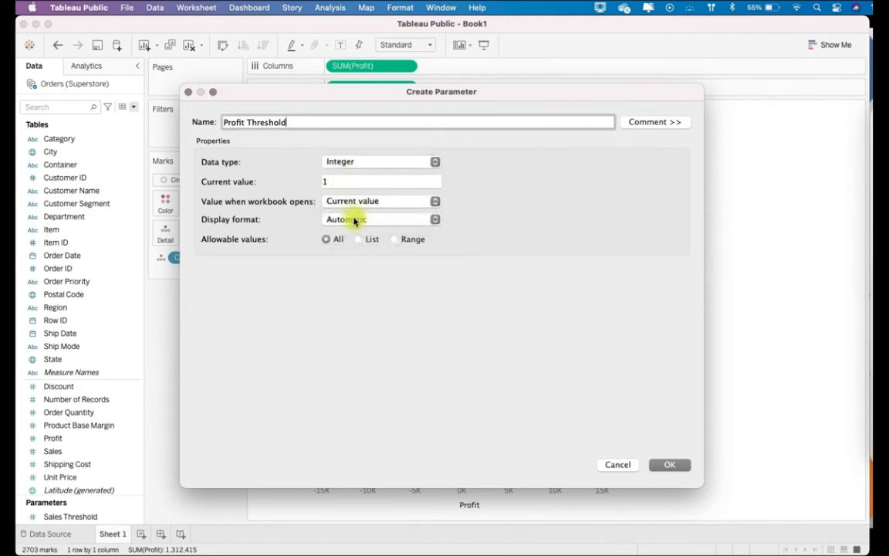
# Step: Give the Profit Threshold parameter a custom currency display format with 0 decimal places and a $ prefix, and create it
pyautogui.click(353, 219)
pyautogui.click(360, 298)
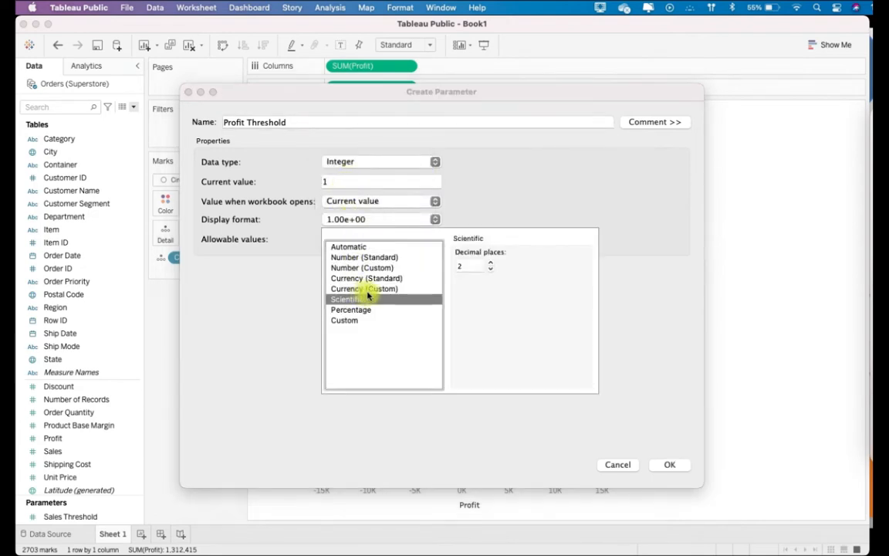
pyautogui.click(366, 289)
pyautogui.click(490, 268)
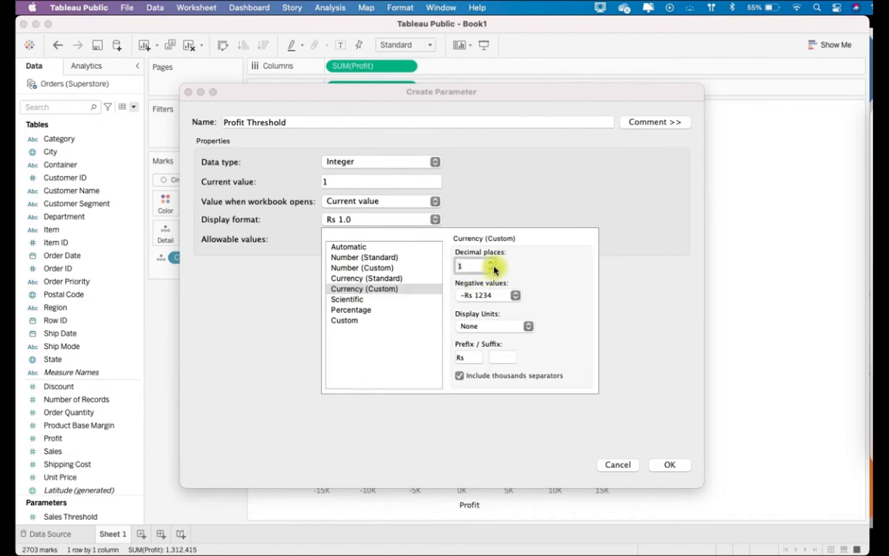
pyautogui.click(502, 328)
pyautogui.click(502, 326)
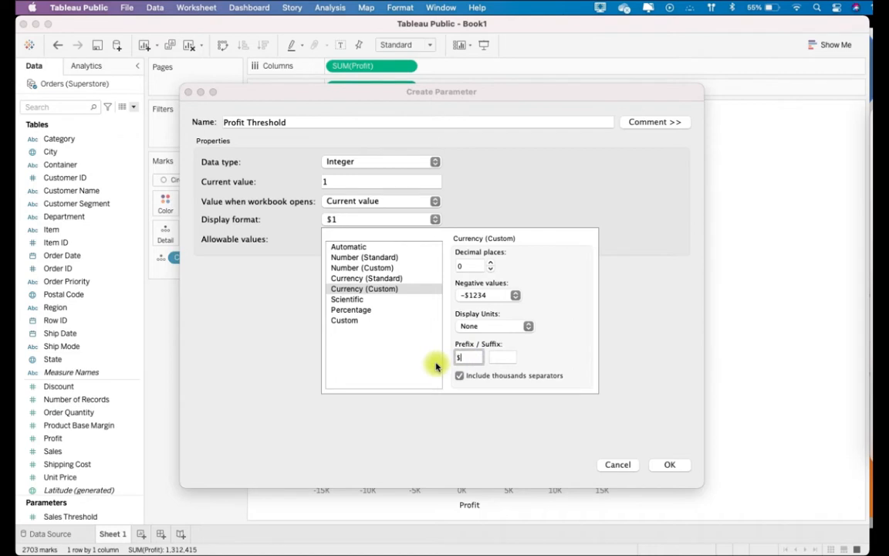
pyautogui.click(598, 217)
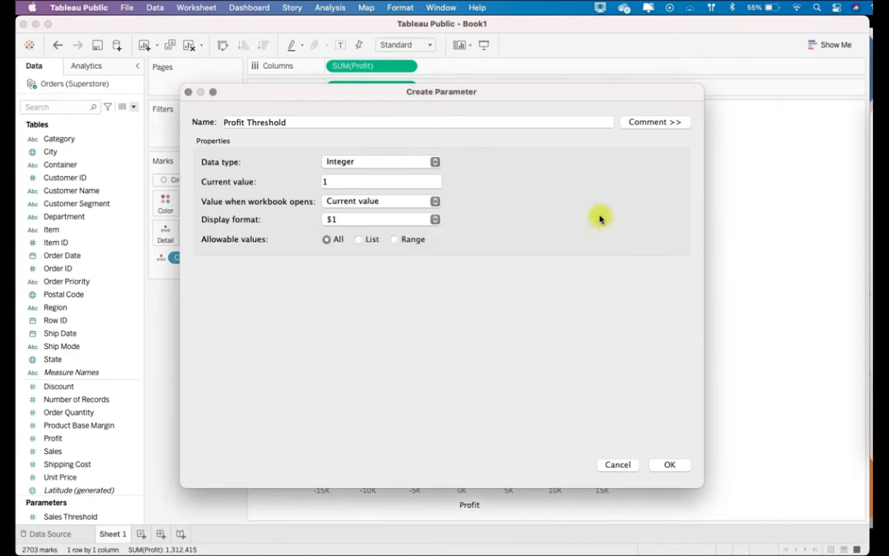
pyautogui.click(668, 466)
# Step: Show the input controls for the Profit Threshold and Sales Threshold parameters on the sheet
pyautogui.rightClick(109, 506)
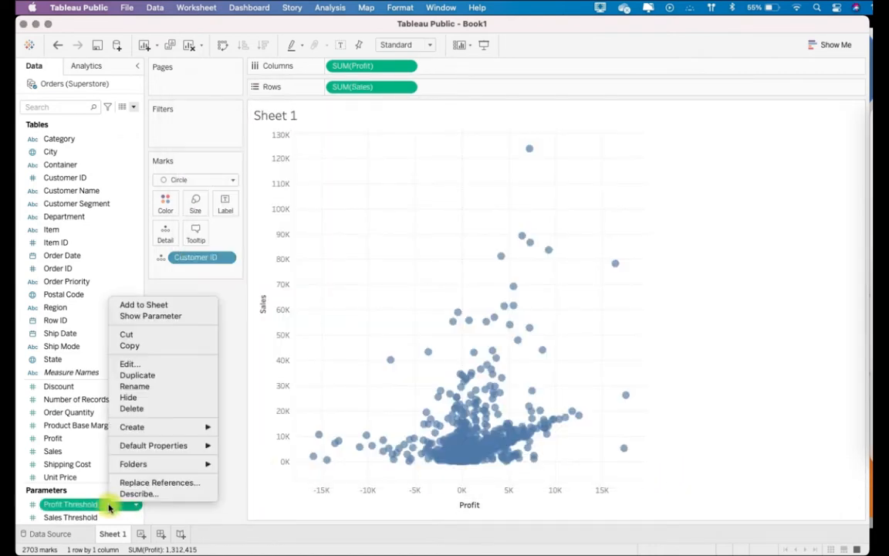
pyautogui.click(147, 314)
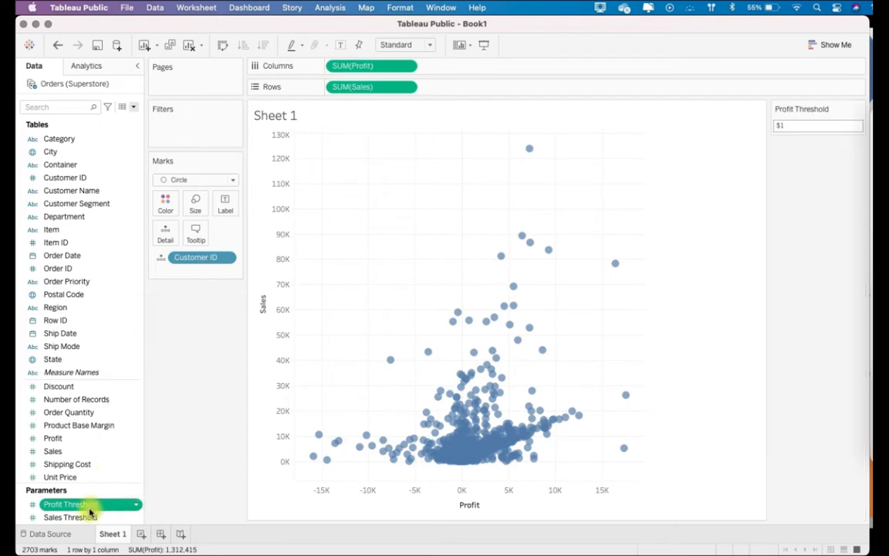
pyautogui.rightClick(84, 517)
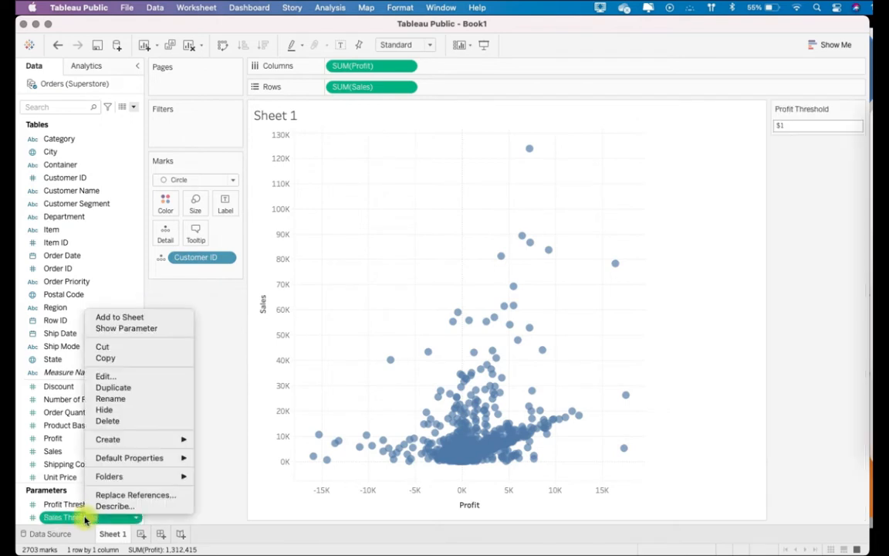
pyautogui.click(143, 329)
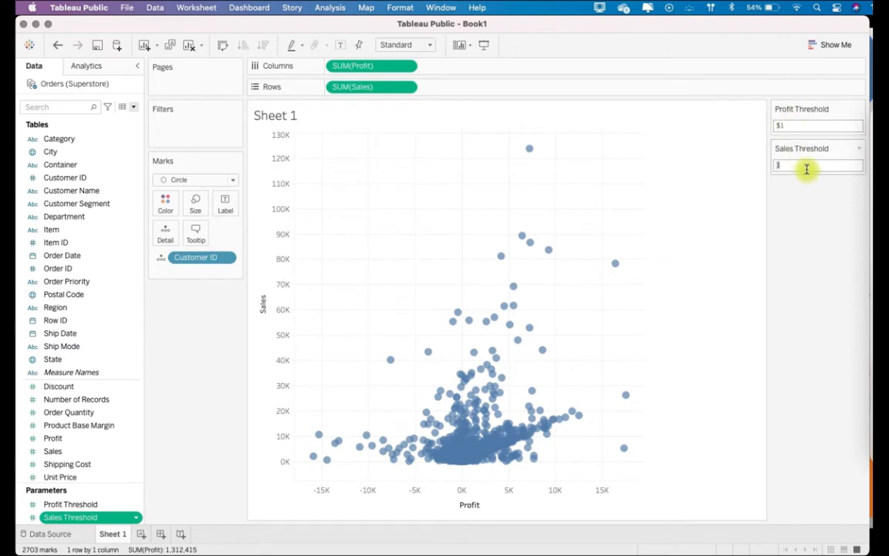
pyautogui.click(802, 125)
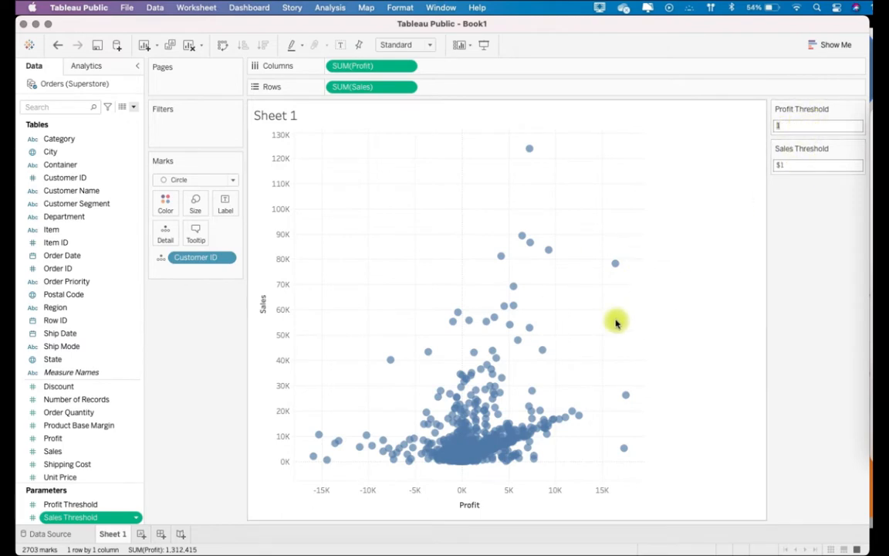
pyautogui.click(804, 192)
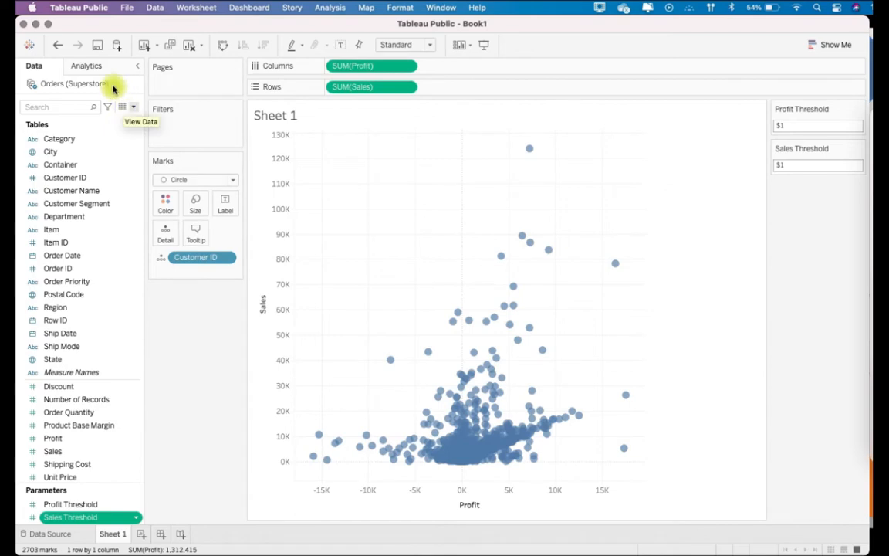
# Step: Add an entire-table reference line on the Profit axis with Profit Threshold as its value and Value as its label
pyautogui.click(108, 68)
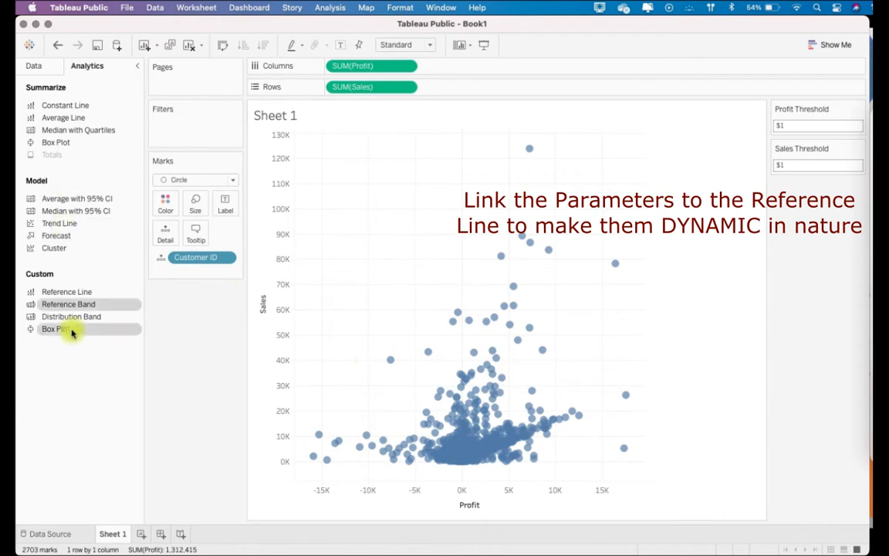
pyautogui.moveTo(78, 291); pyautogui.dragTo(359, 190)
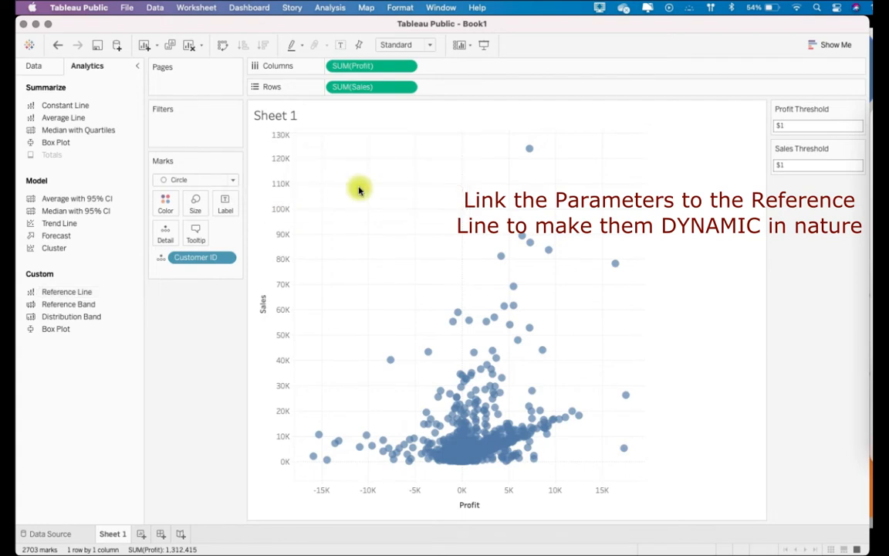
pyautogui.moveTo(444, 85); pyautogui.dragTo(258, 74)
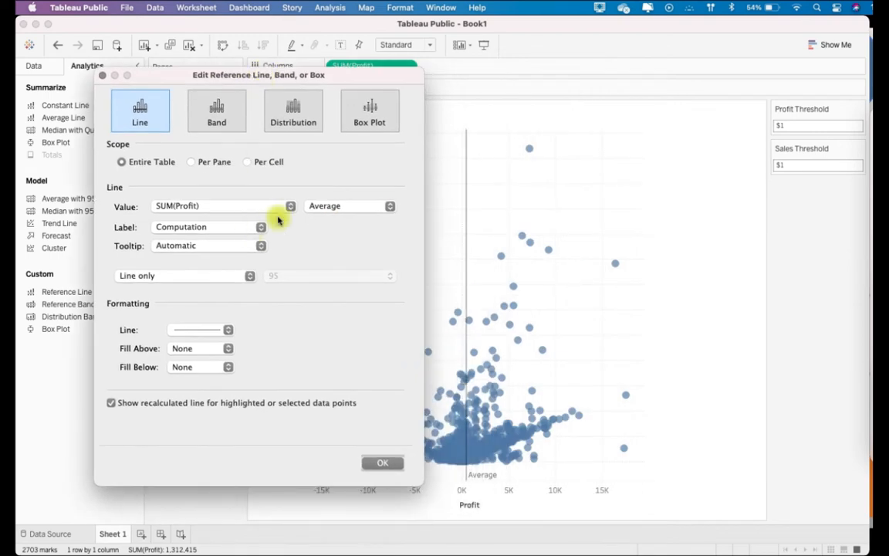
pyautogui.click(345, 213)
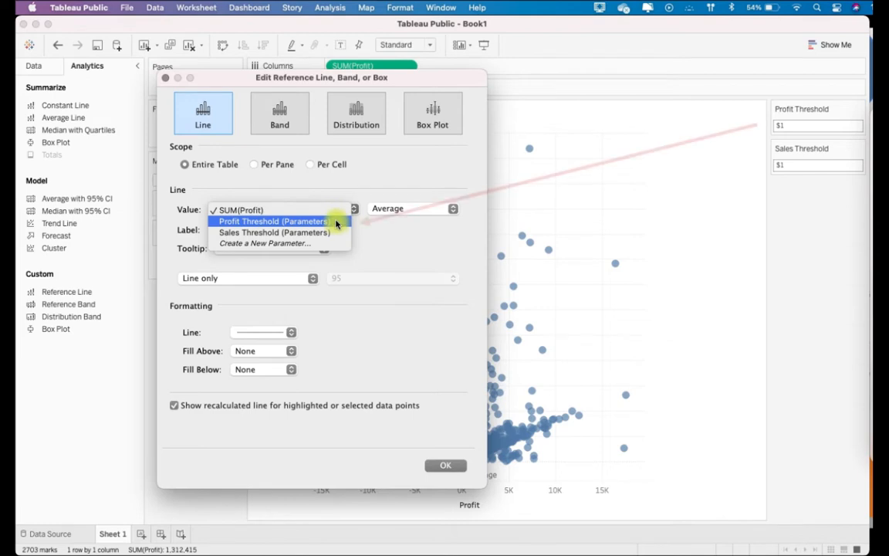
pyautogui.click(336, 224)
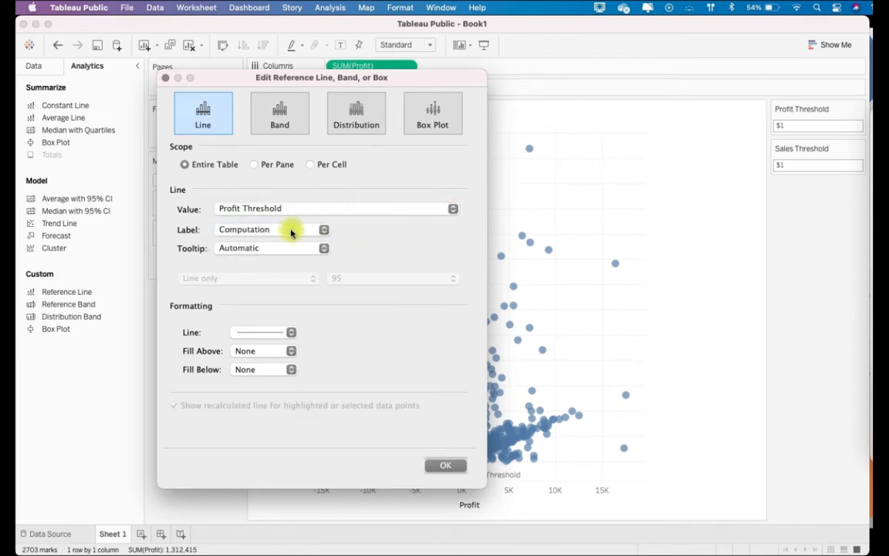
pyautogui.click(291, 231)
pyautogui.click(278, 220)
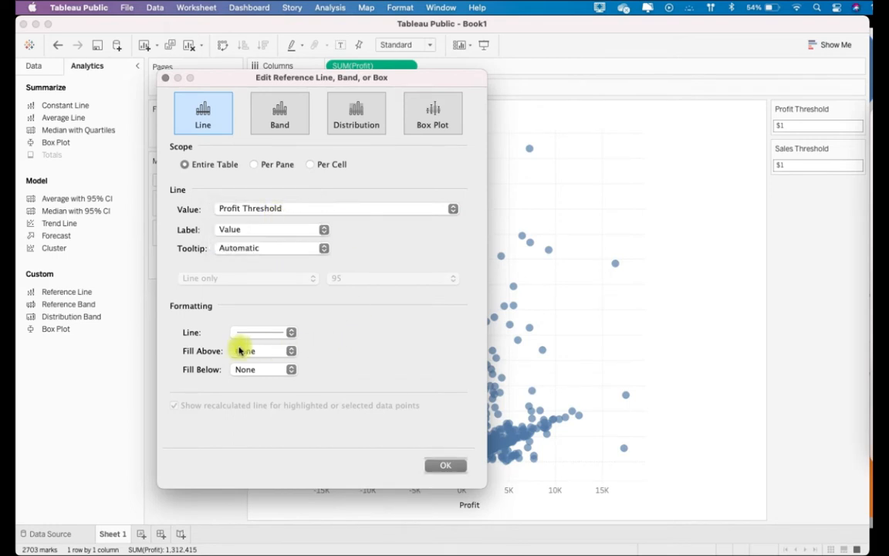
# Step: Fill the area below the Profit Threshold reference line with light grey and apply the line settings
pyautogui.moveTo(305, 80); pyautogui.dragTo(266, 53)
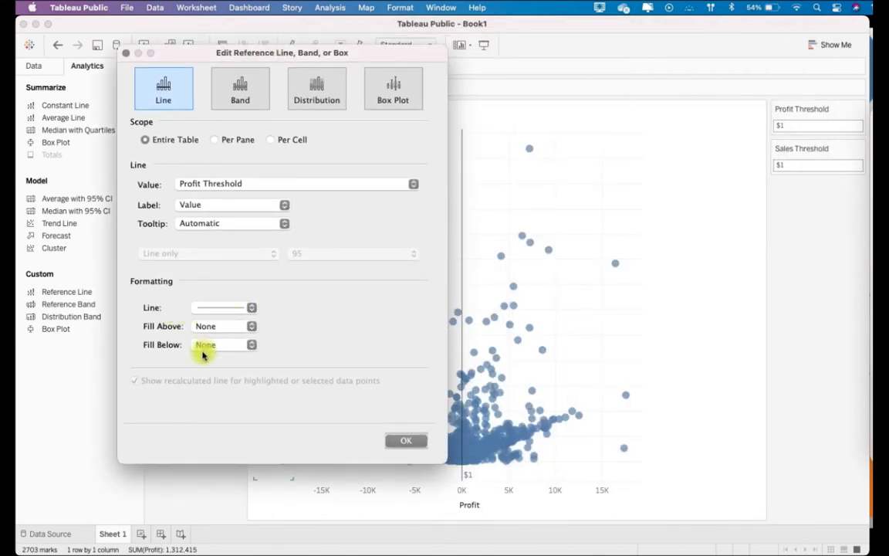
pyautogui.click(218, 346)
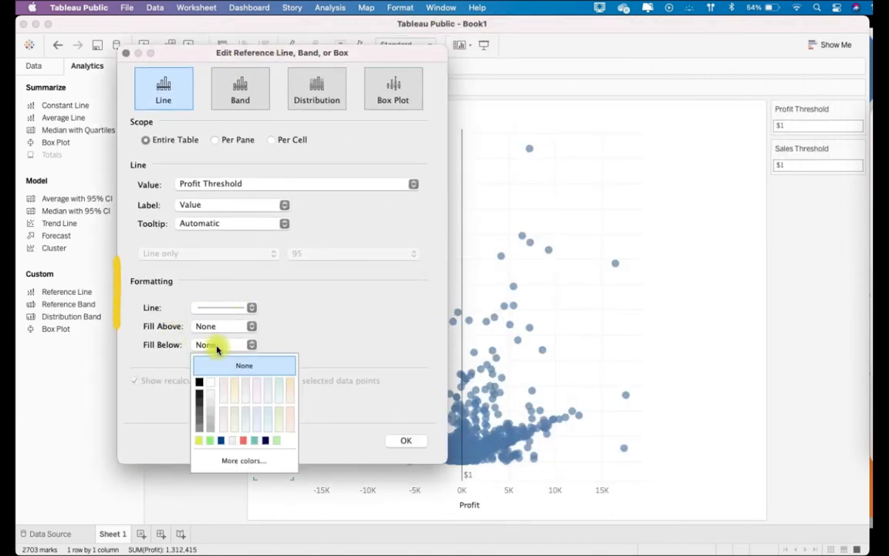
pyautogui.click(211, 422)
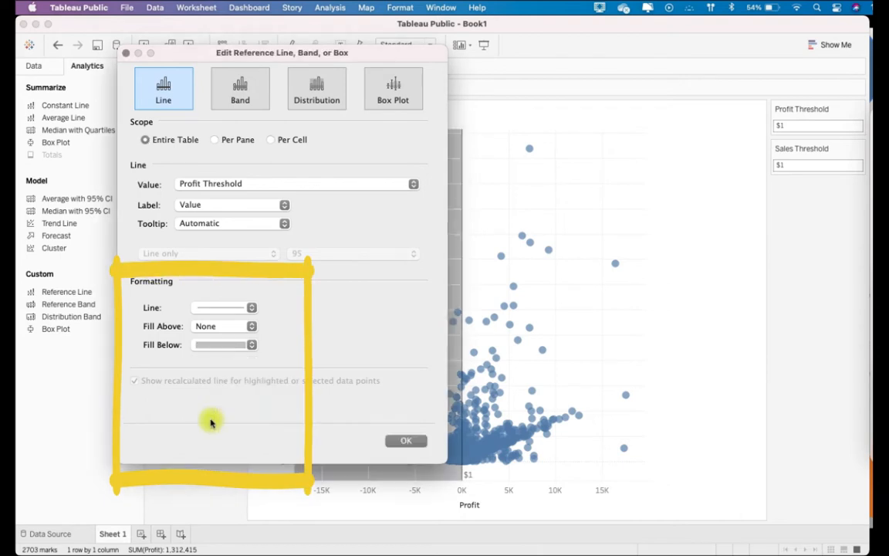
pyautogui.click(223, 344)
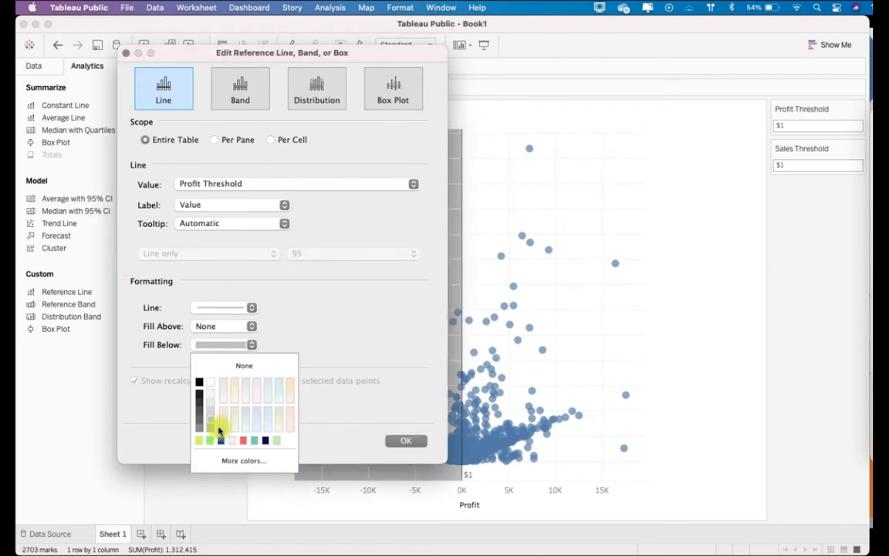
pyautogui.click(210, 410)
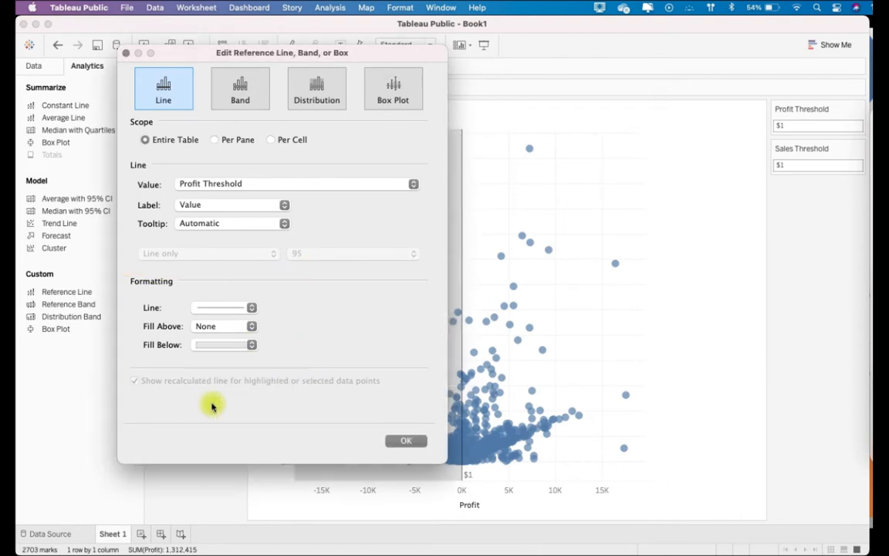
pyautogui.click(400, 441)
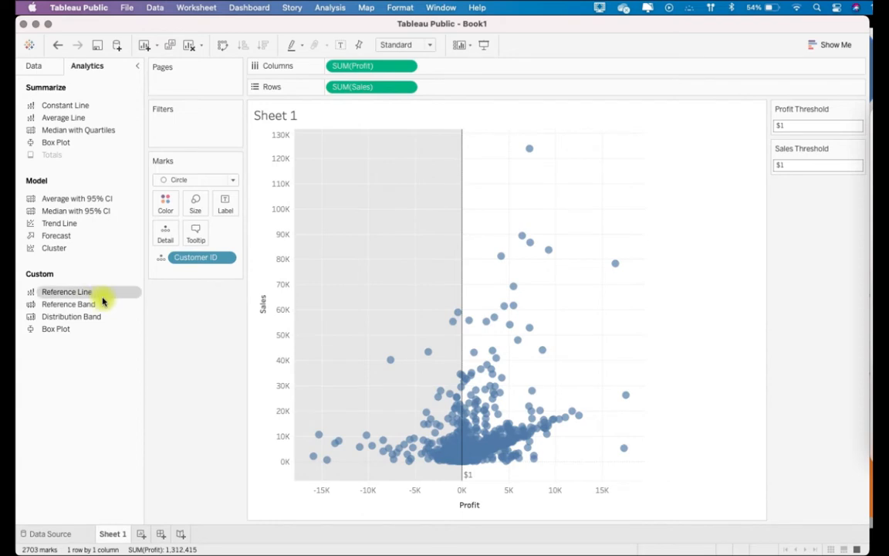
# Step: Add an entire-table reference line on the Sales axis with Sales Threshold as its value and Value as its label
pyautogui.moveTo(85, 295); pyautogui.dragTo(366, 207)
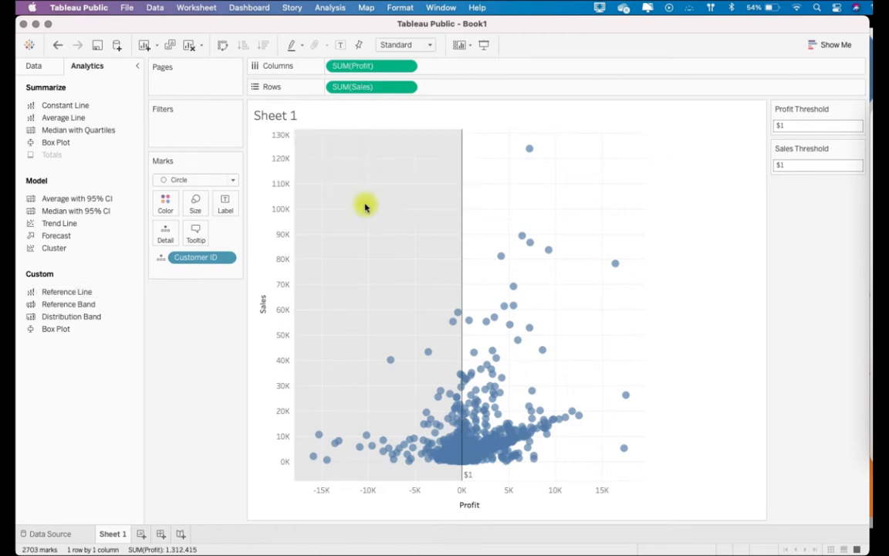
pyautogui.click(395, 215)
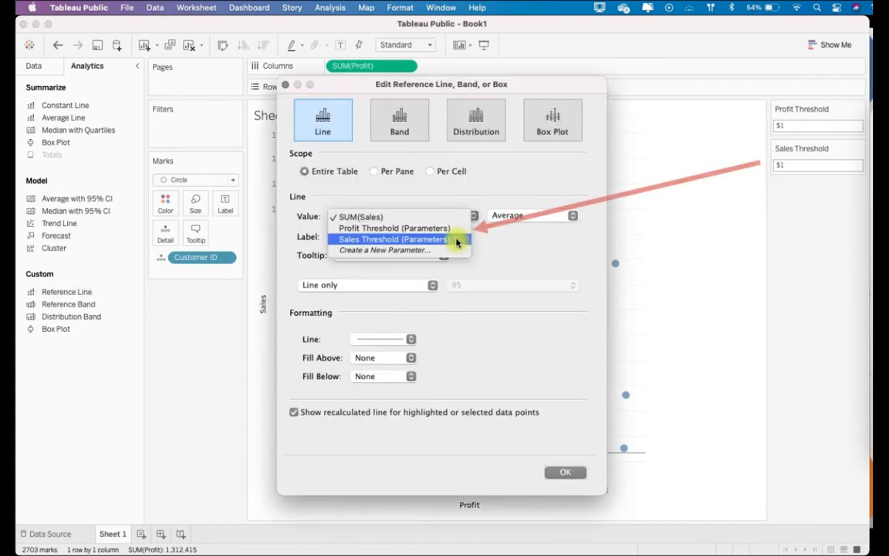
pyautogui.click(455, 241)
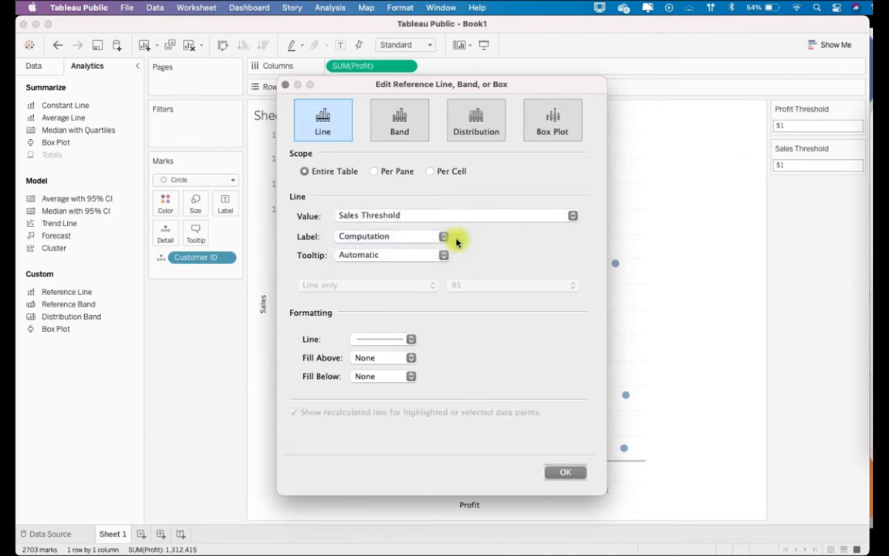
pyautogui.click(445, 242)
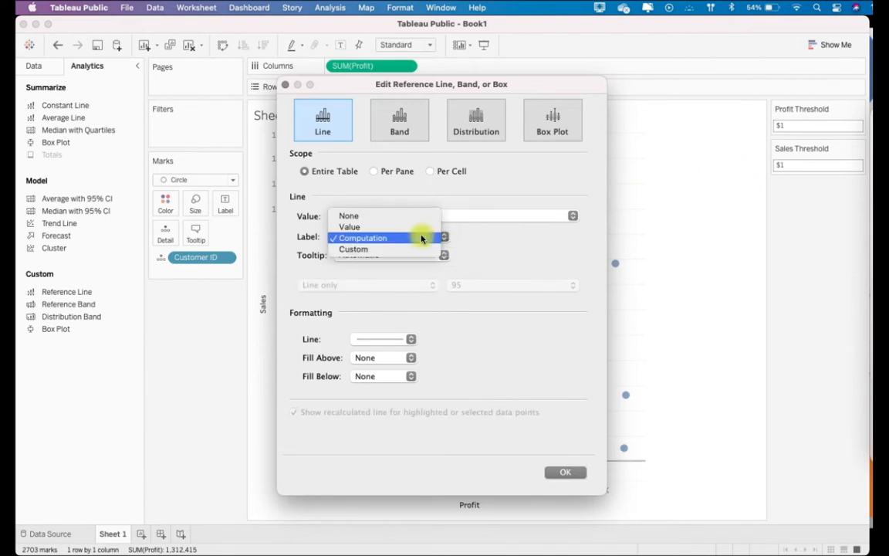
pyautogui.click(364, 229)
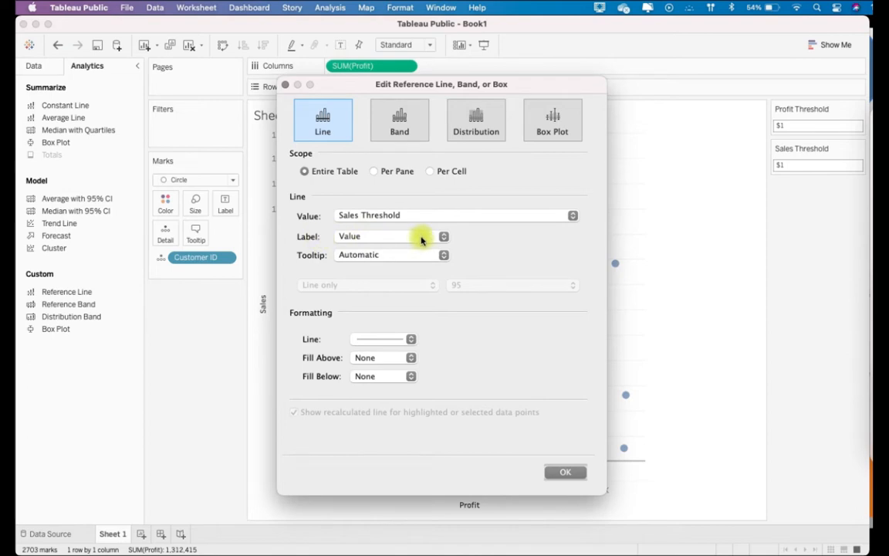
# Step: Fill the area below the Sales Threshold reference line with light grey and apply the line settings
pyautogui.click(394, 376)
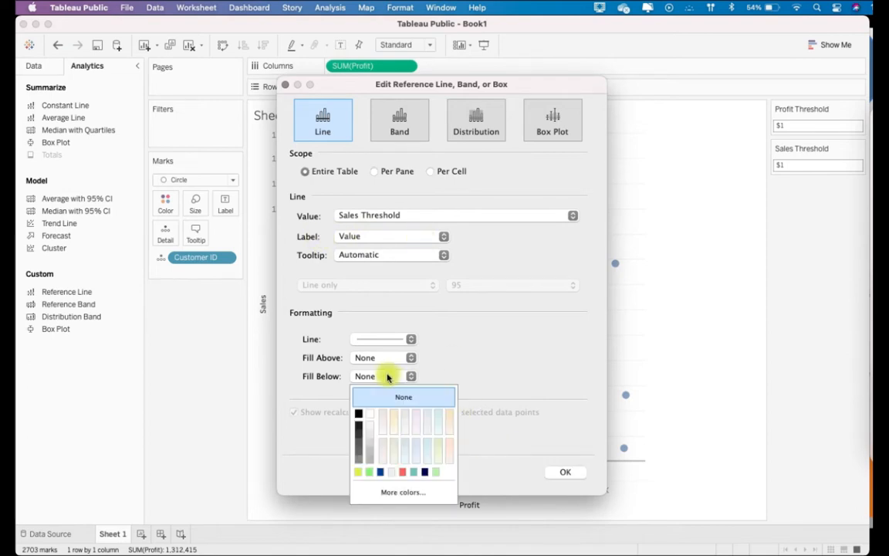
pyautogui.click(372, 433)
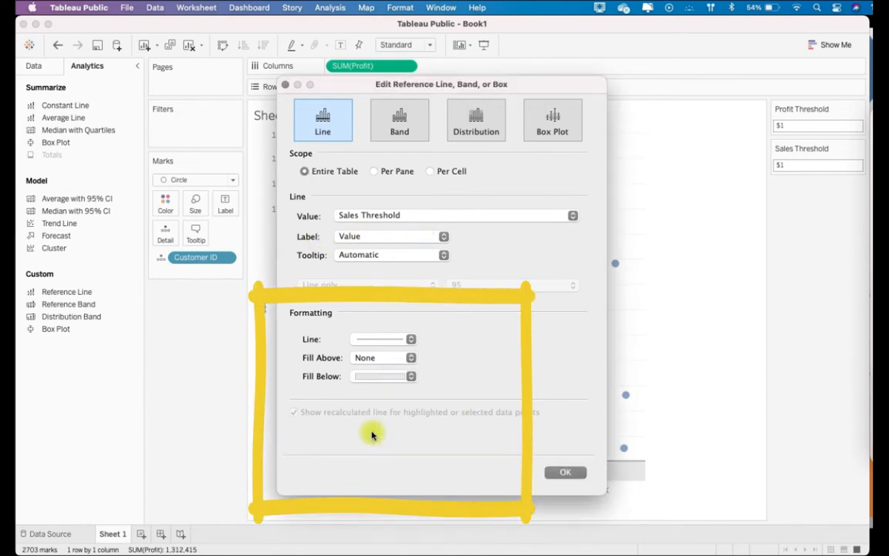
pyautogui.click(561, 470)
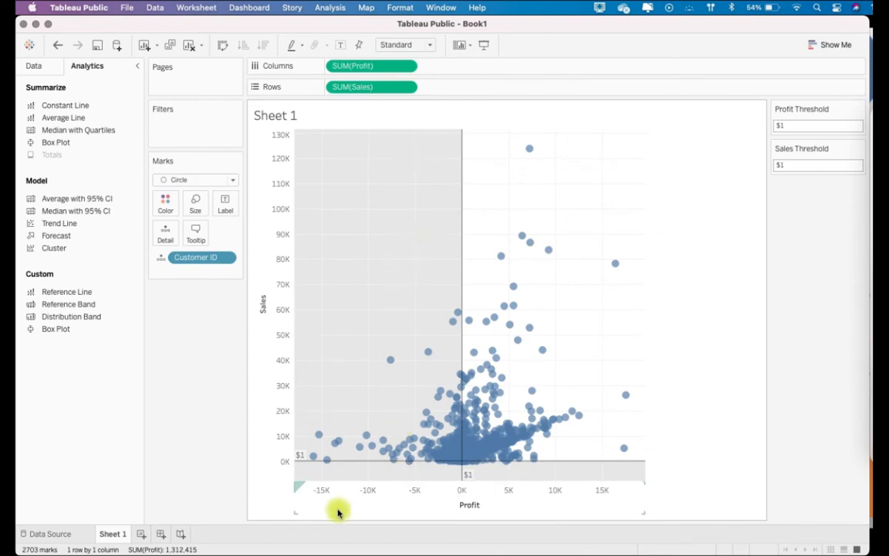
# Step: Select several customer marks in the high-sales, positive-profit area to examine their details against the thresholds, and clear the selection
pyautogui.click(515, 289)
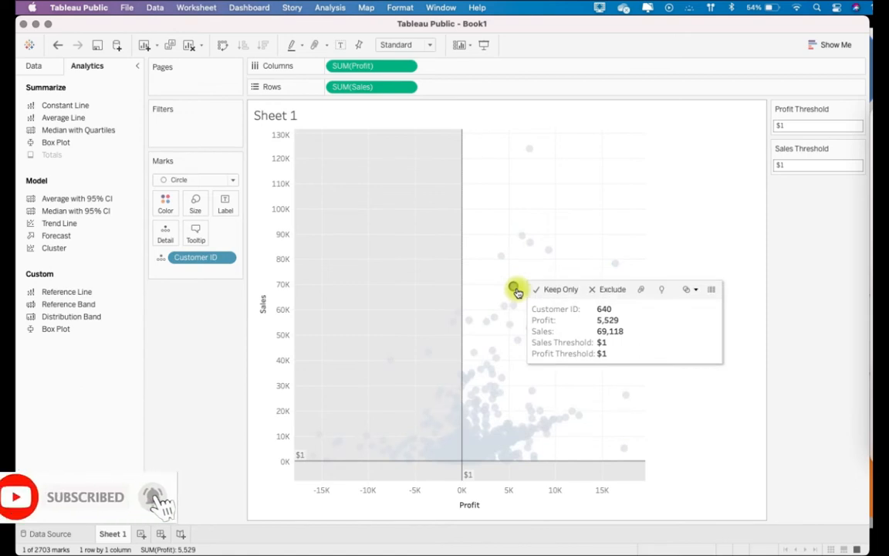
pyautogui.click(520, 241)
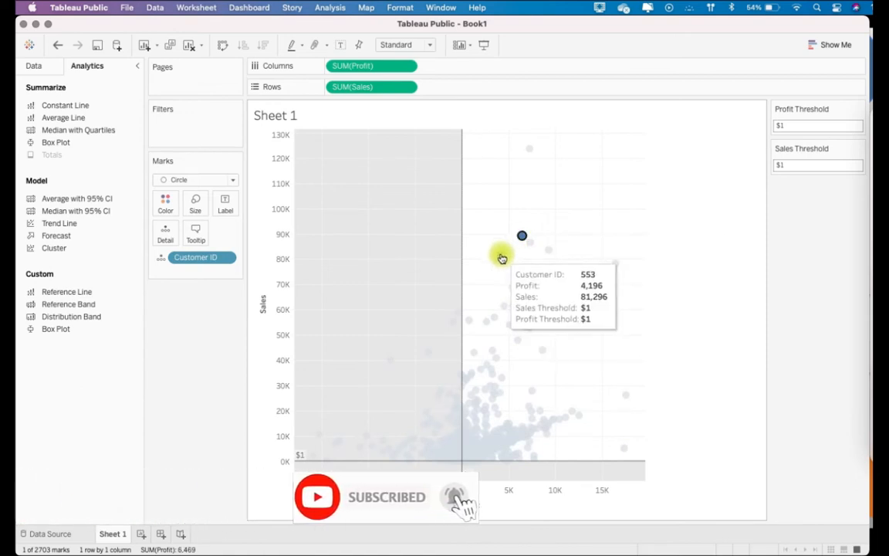
pyautogui.click(501, 254)
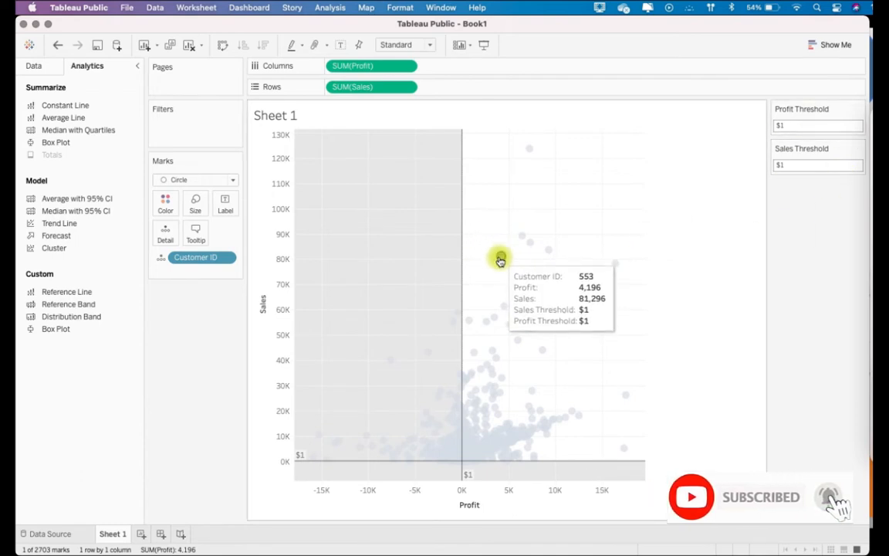
pyautogui.moveTo(508, 311)
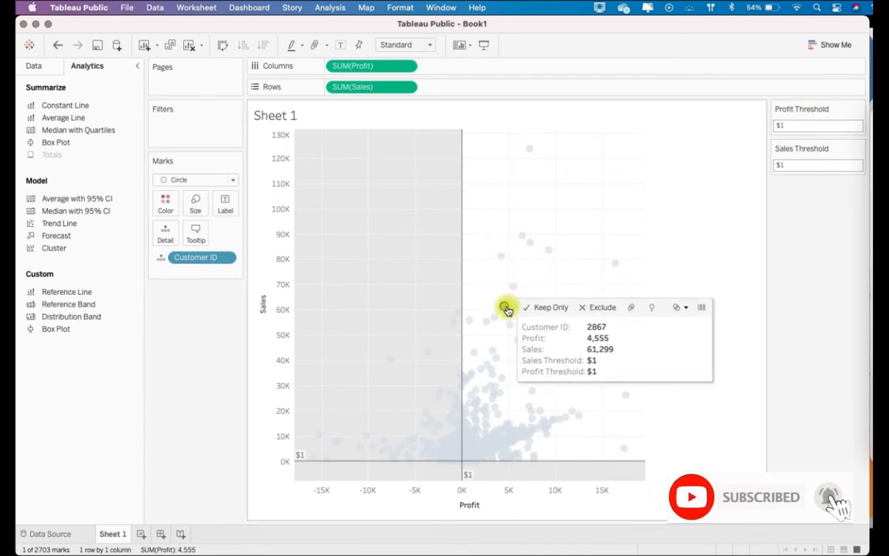
pyautogui.click(518, 262)
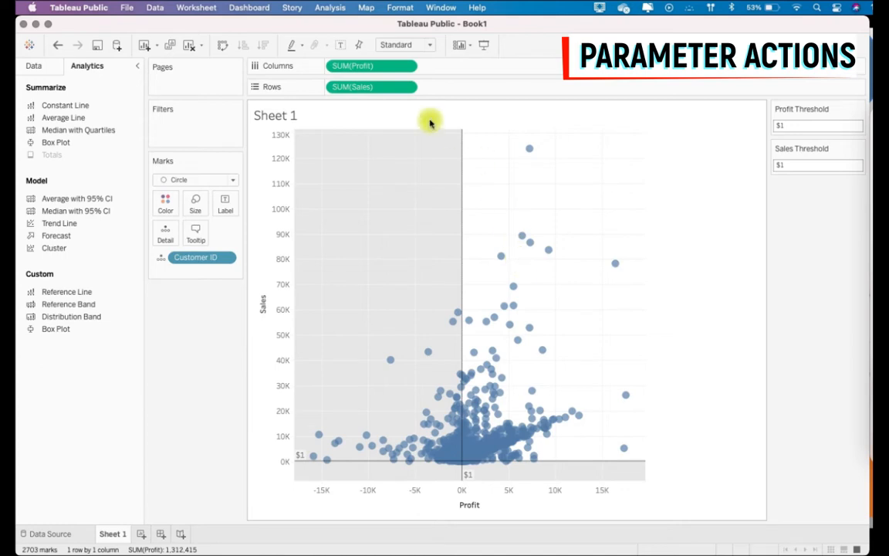
# Step: Create a Change Parameter action for the worksheet and name it Sales Threshold Change
pyautogui.click(207, 9)
pyautogui.moveTo(221, 172)
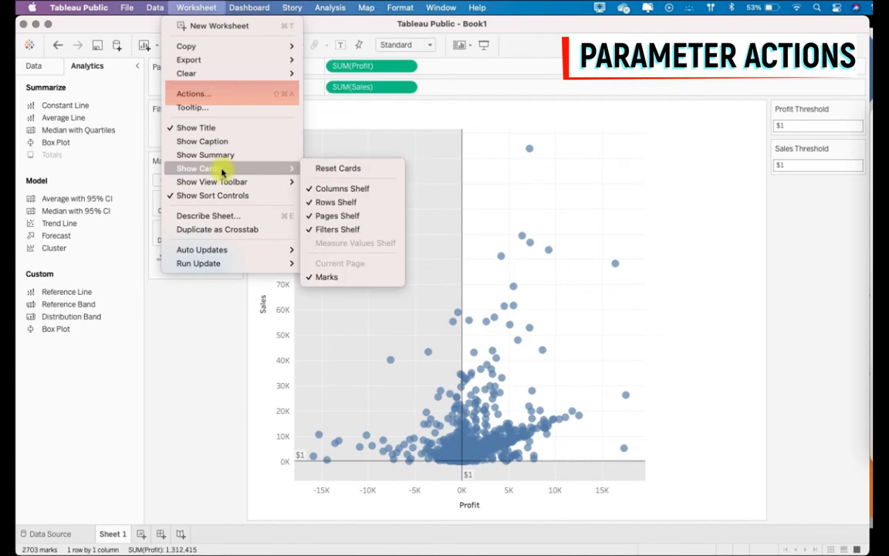
pyautogui.click(223, 98)
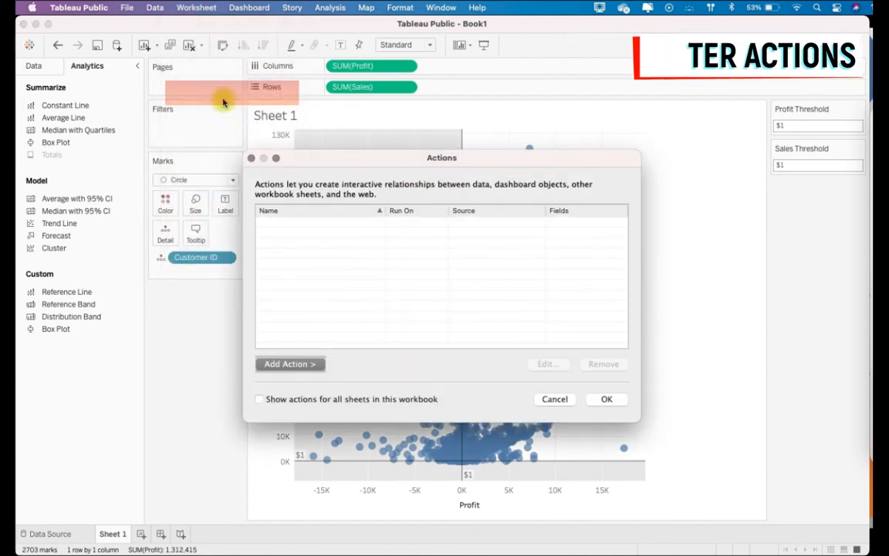
pyautogui.moveTo(333, 159); pyautogui.dragTo(153, 45)
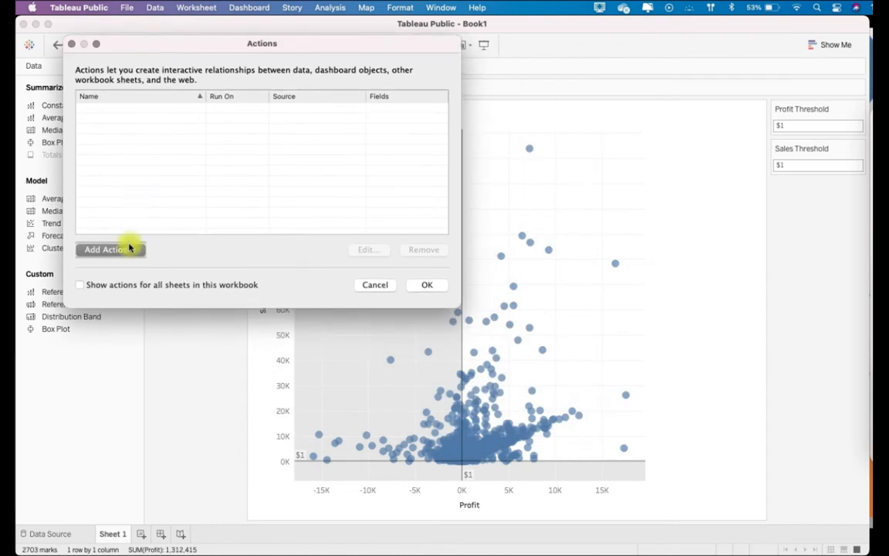
pyautogui.click(123, 249)
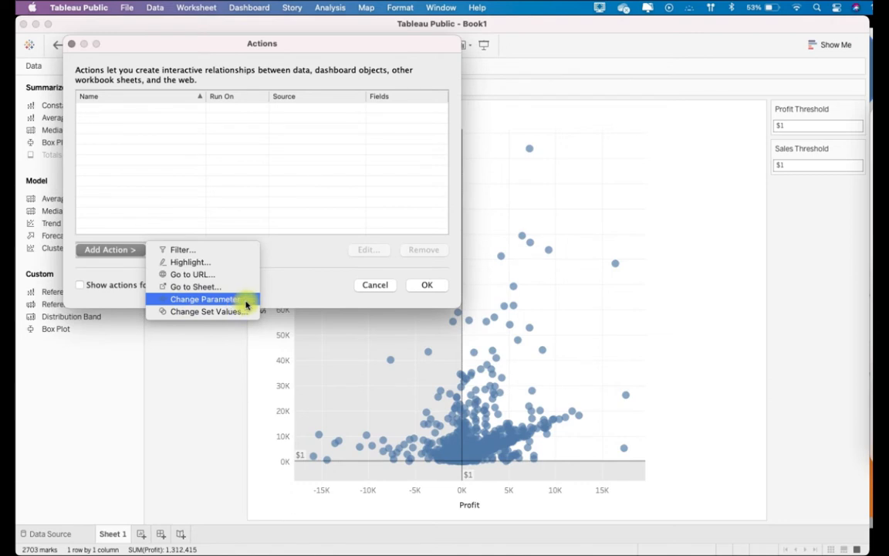
pyautogui.click(246, 301)
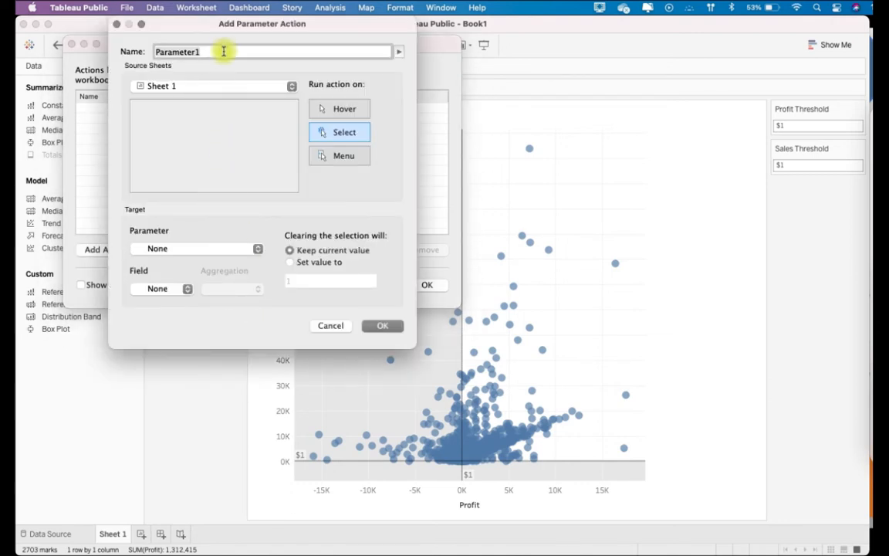
pyautogui.write('Sales Threshold Change')
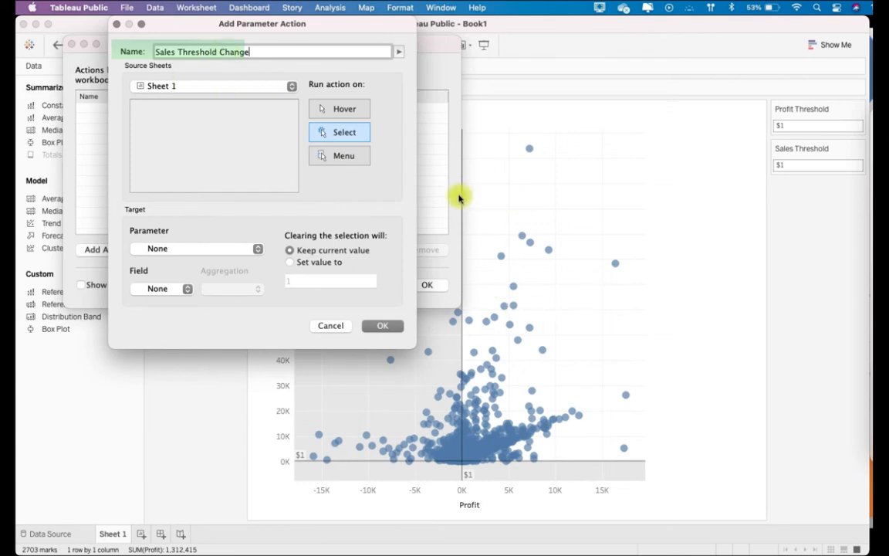
# Step: Set the action's target parameter to Sales Threshold and its source field to SUM(Sales)
pyautogui.click(133, 248)
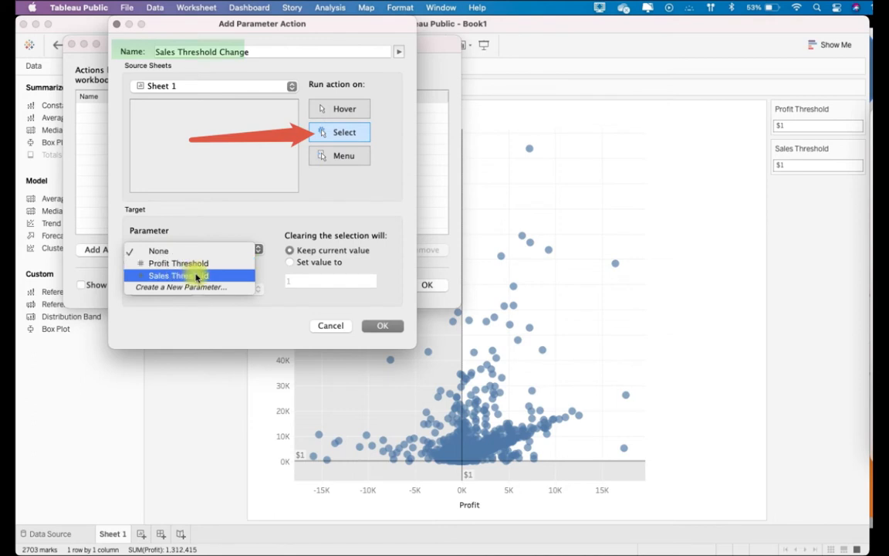
pyautogui.click(197, 277)
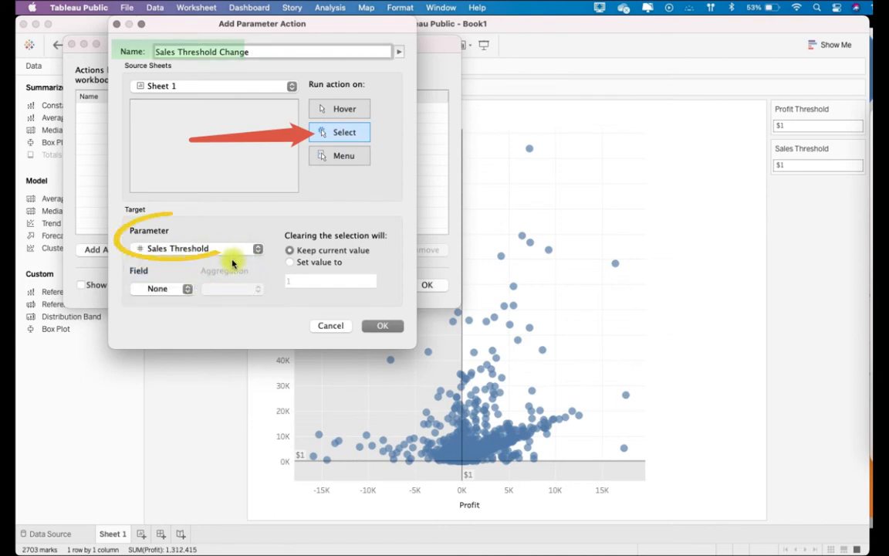
pyautogui.click(187, 289)
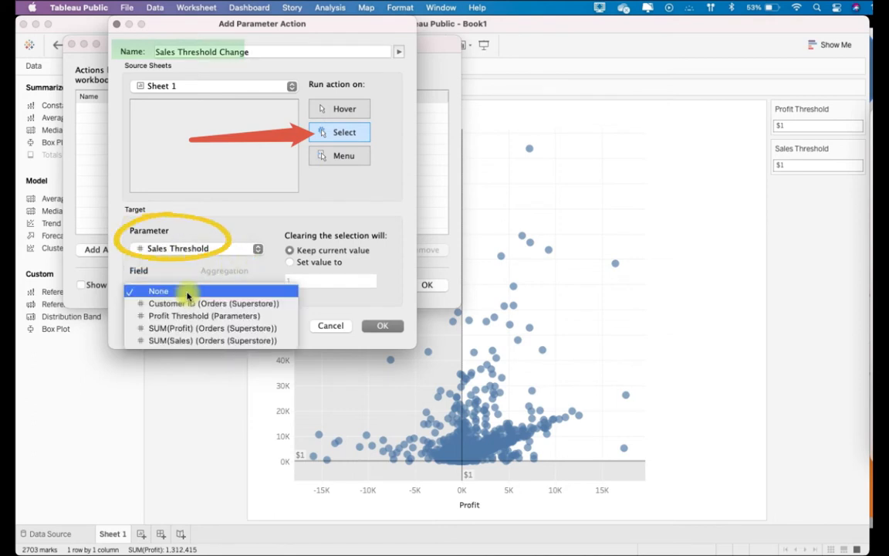
pyautogui.click(269, 341)
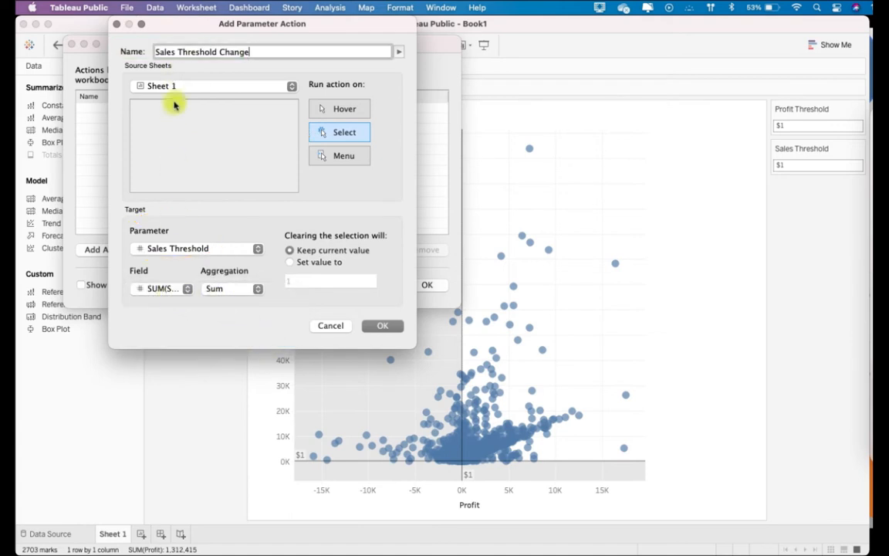
# Step: Confirm the Sales Threshold Change action and add another Change Parameter action named Profit Threshold Change
pyautogui.click(390, 329)
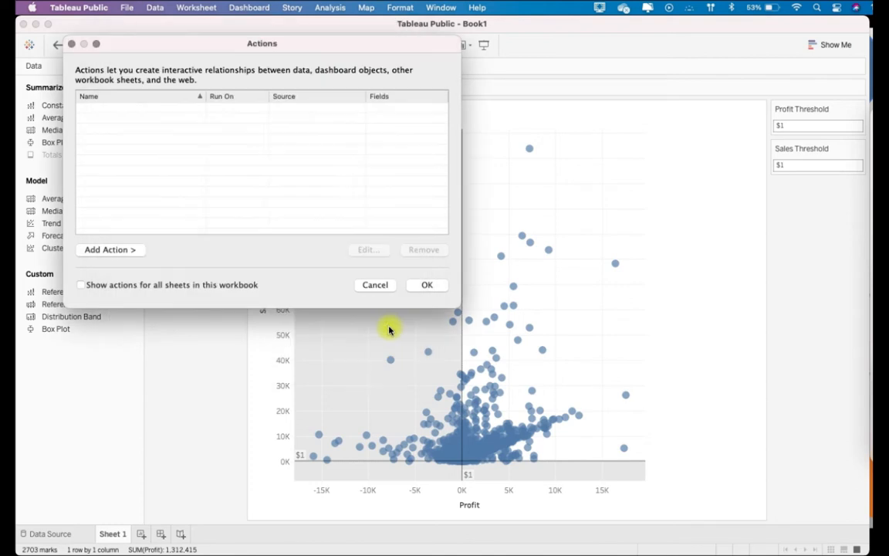
pyautogui.click(135, 250)
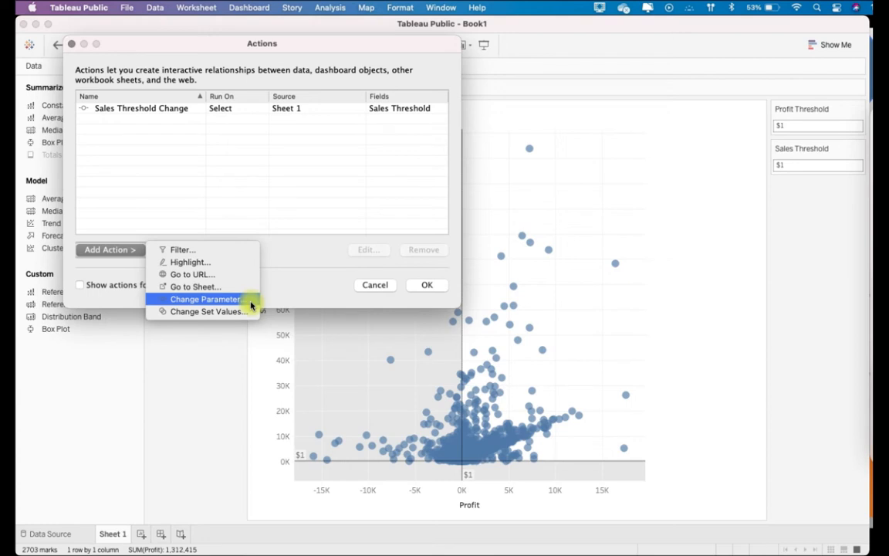
pyautogui.click(247, 300)
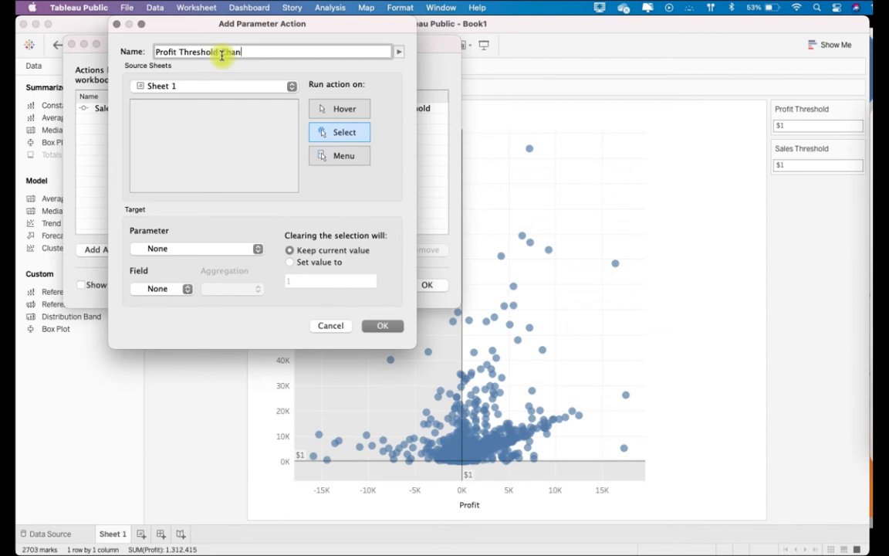
# Step: Set the new action's target parameter to Profit Threshold and its source field to SUM(Profit), and apply the worksheet actions
pyautogui.click(259, 248)
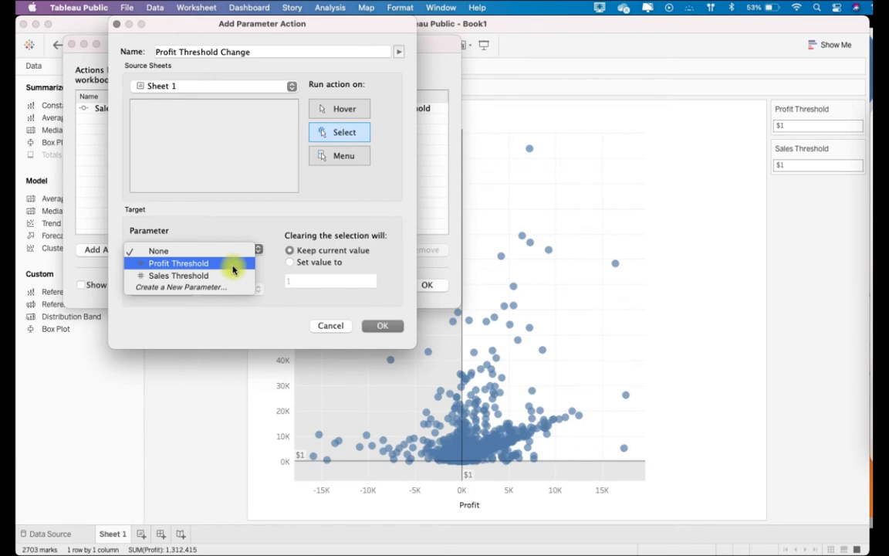
pyautogui.click(233, 265)
pyautogui.click(175, 292)
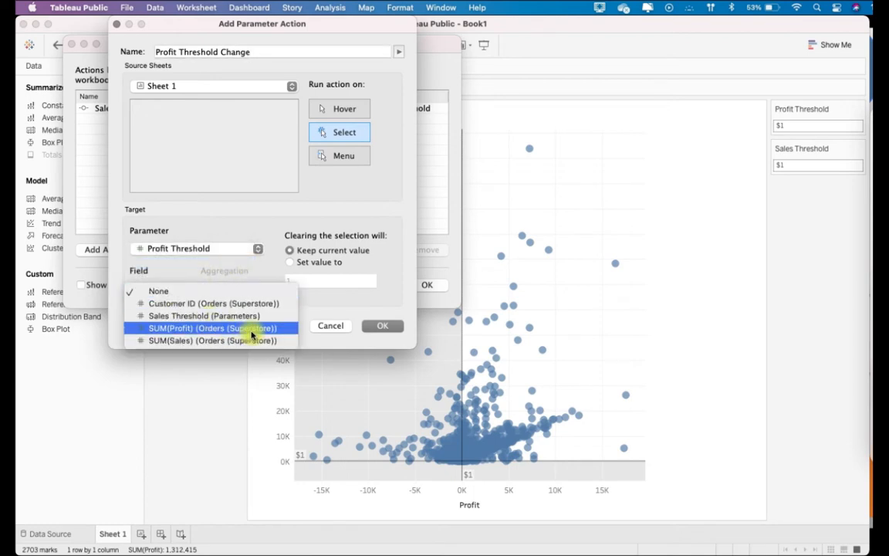
pyautogui.click(255, 331)
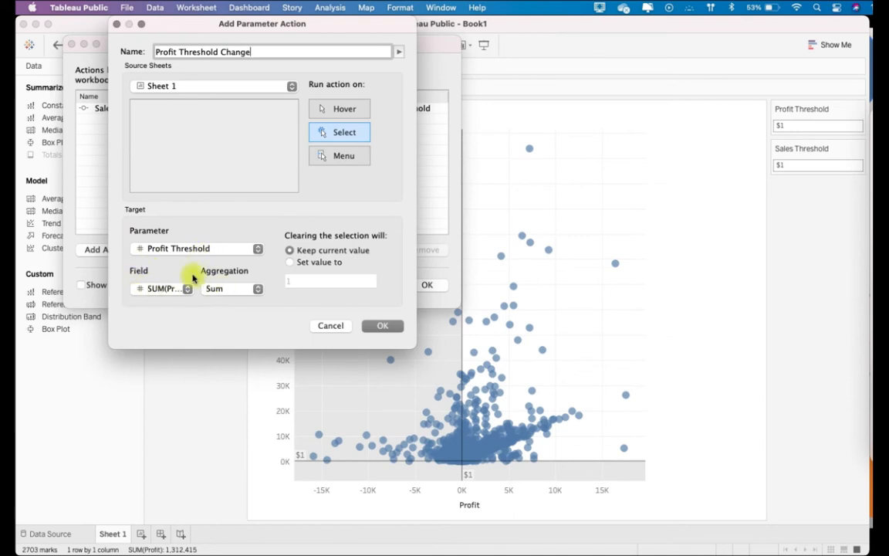
pyautogui.click(395, 327)
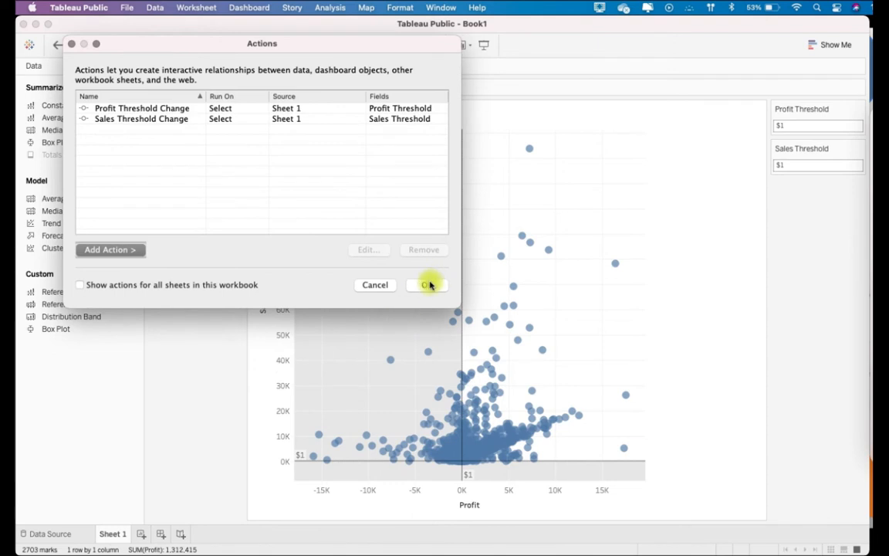
pyautogui.click(429, 285)
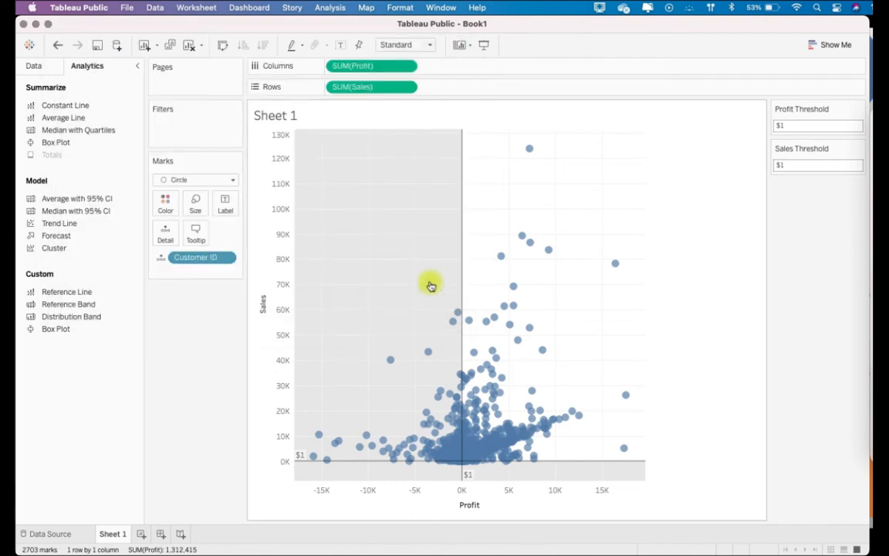
# Step: Select several customer marks in turn, from high-sales to negative-profit ones, to test how both threshold reference lines respond
pyautogui.moveTo(502, 258)
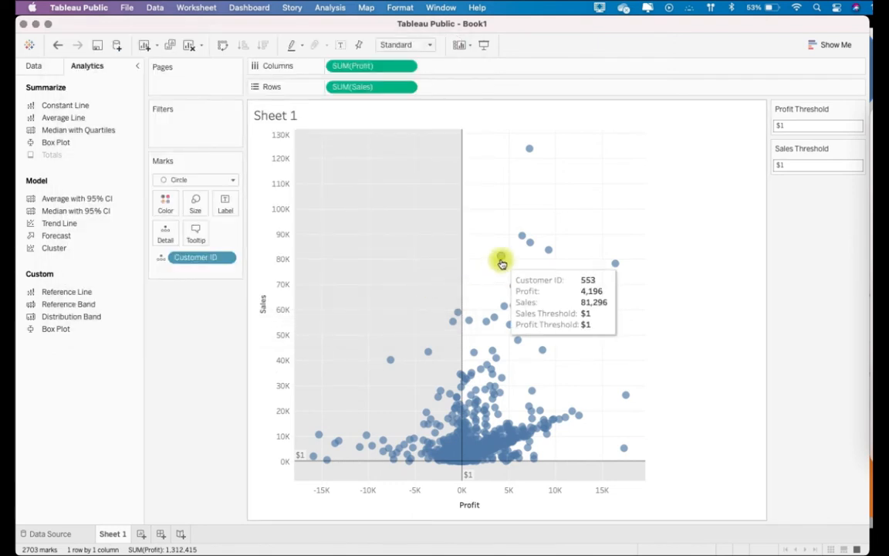
pyautogui.click(503, 259)
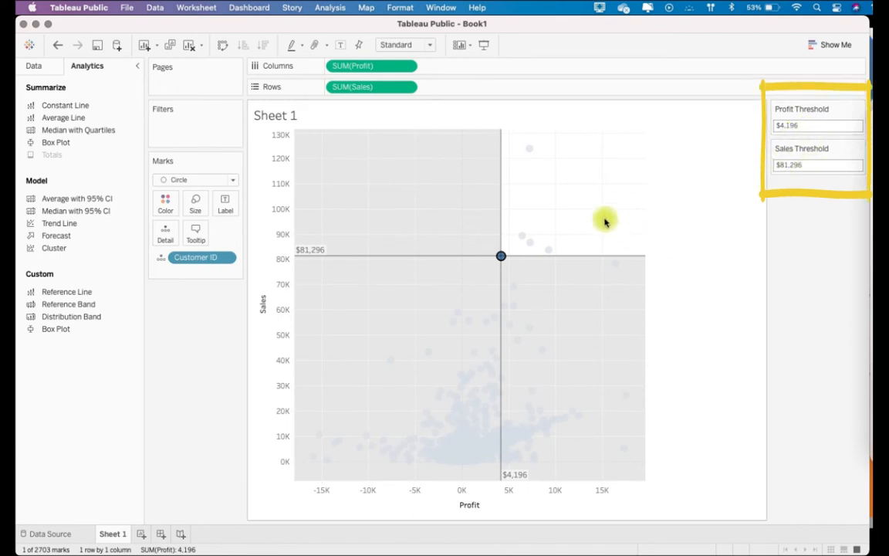
pyautogui.click(529, 246)
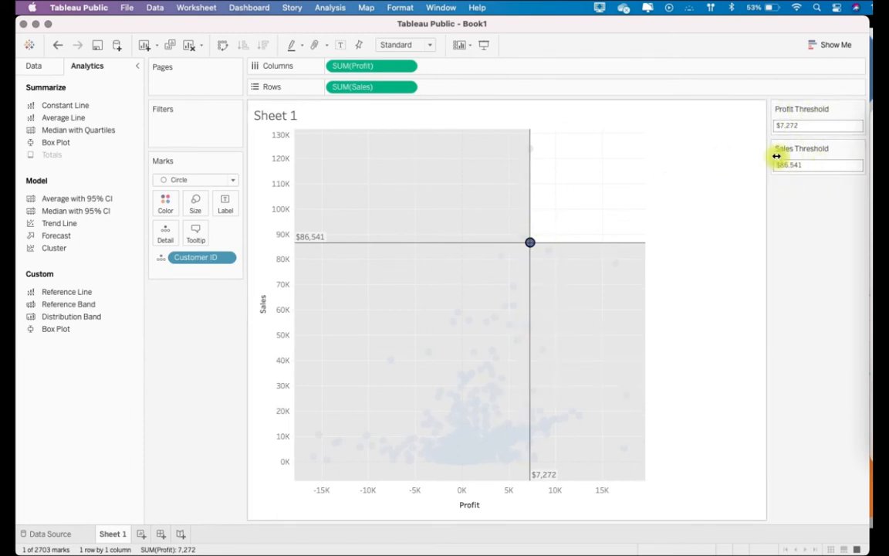
pyautogui.click(480, 371)
pyautogui.click(456, 406)
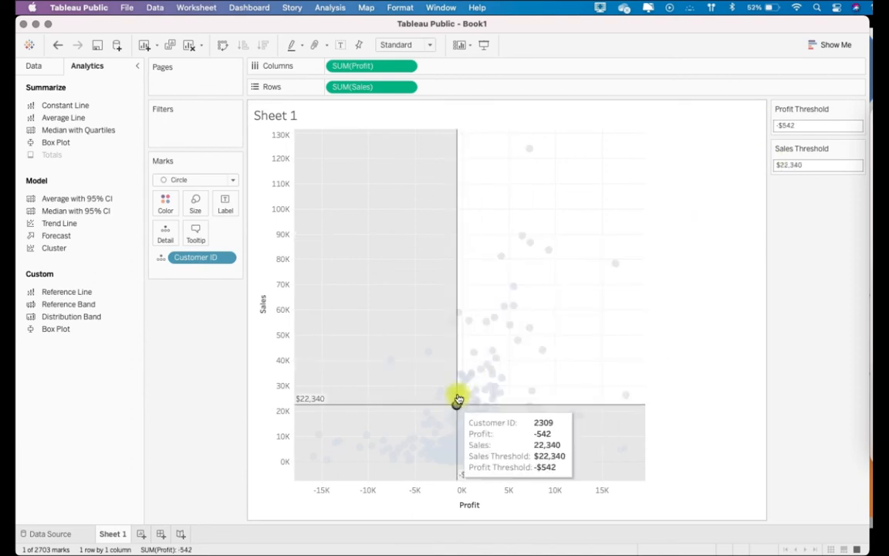
pyautogui.click(478, 370)
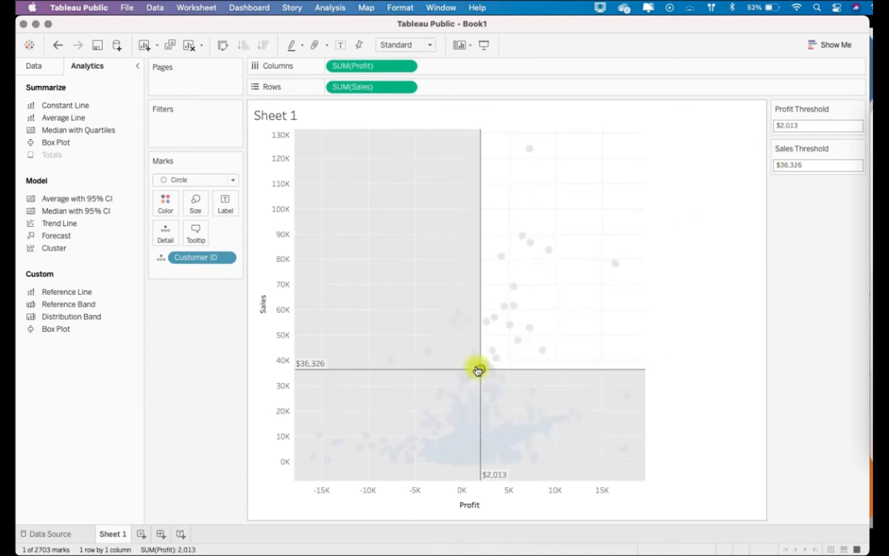
pyautogui.click(436, 399)
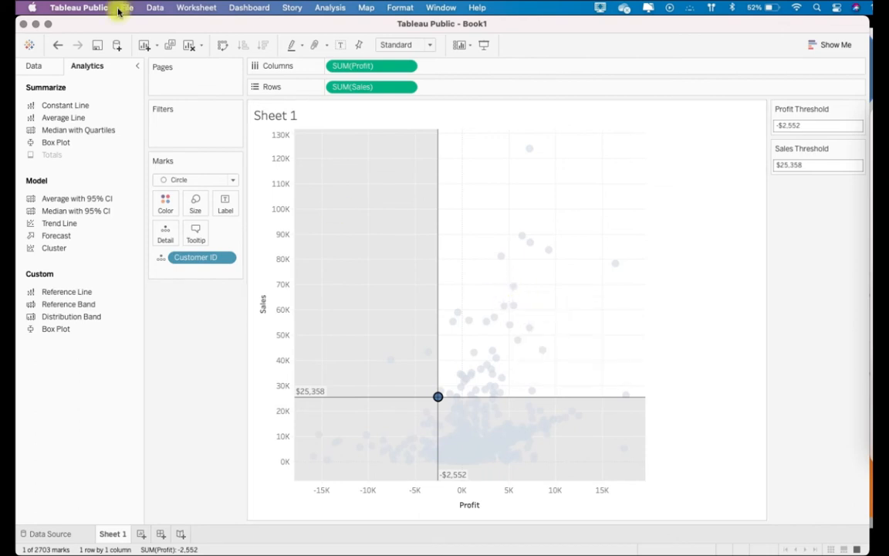
# Step: Edit the worksheet's Profit Threshold Change action so that it runs on Hover
pyautogui.click(188, 7)
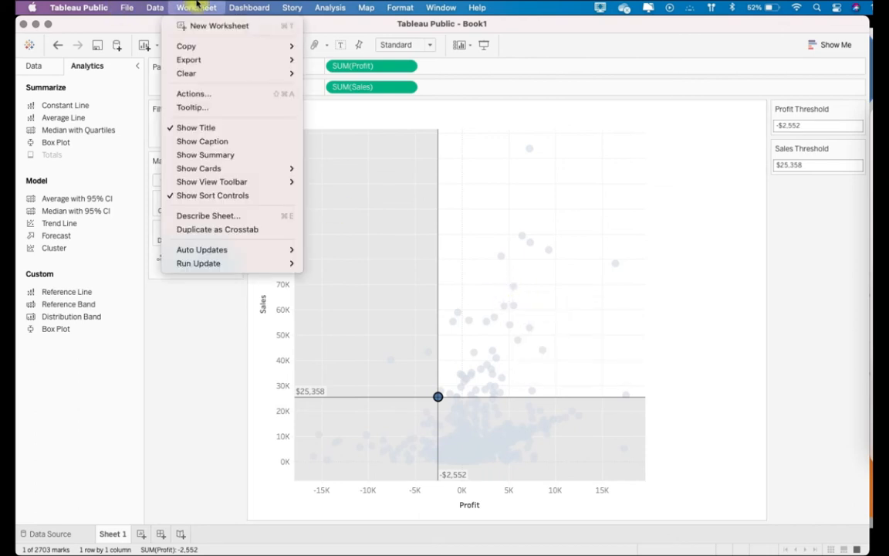
pyautogui.click(205, 94)
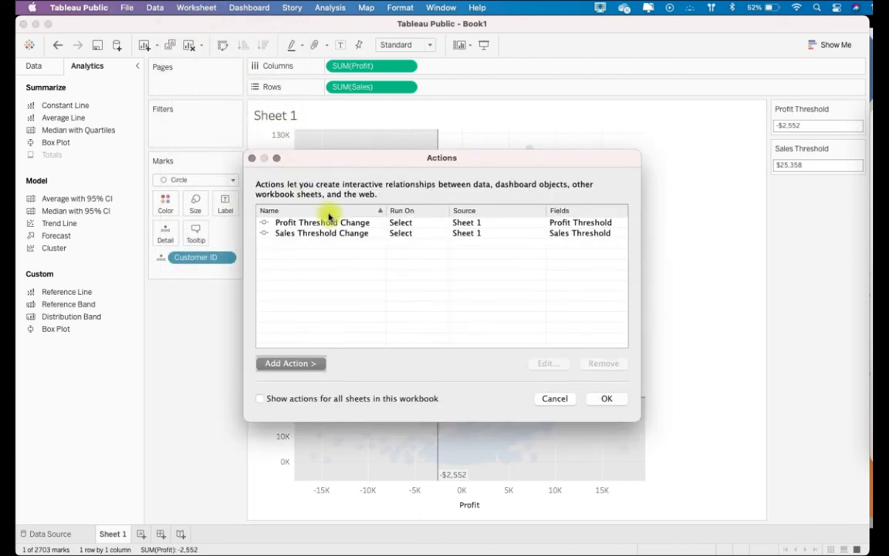
pyautogui.click(328, 223)
pyautogui.click(542, 363)
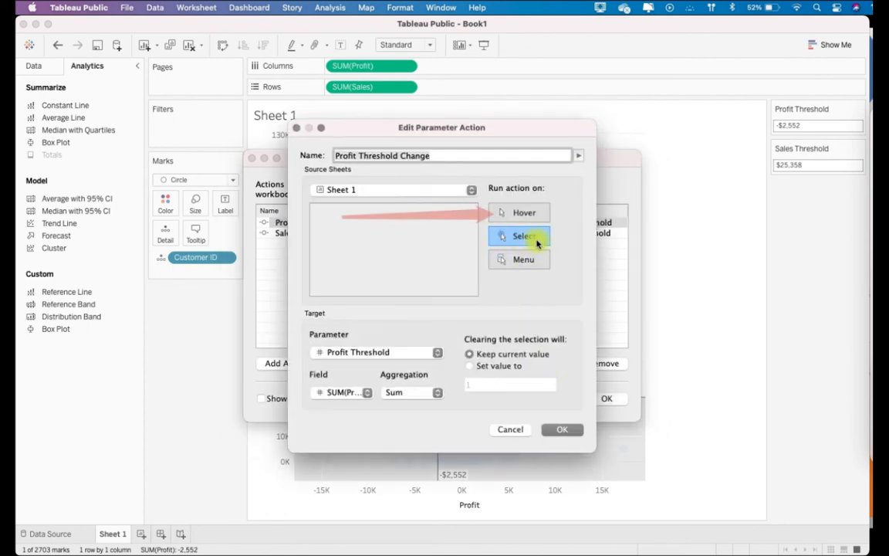
pyautogui.click(547, 216)
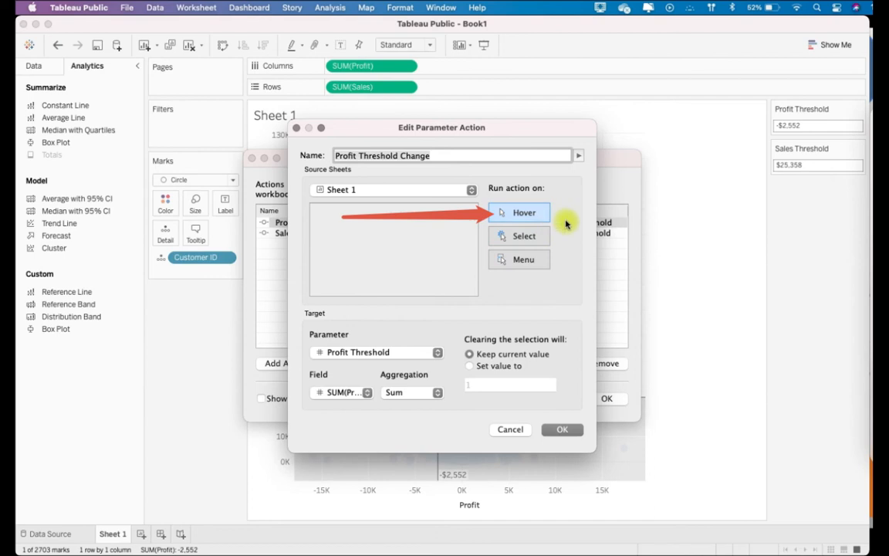
pyautogui.click(571, 430)
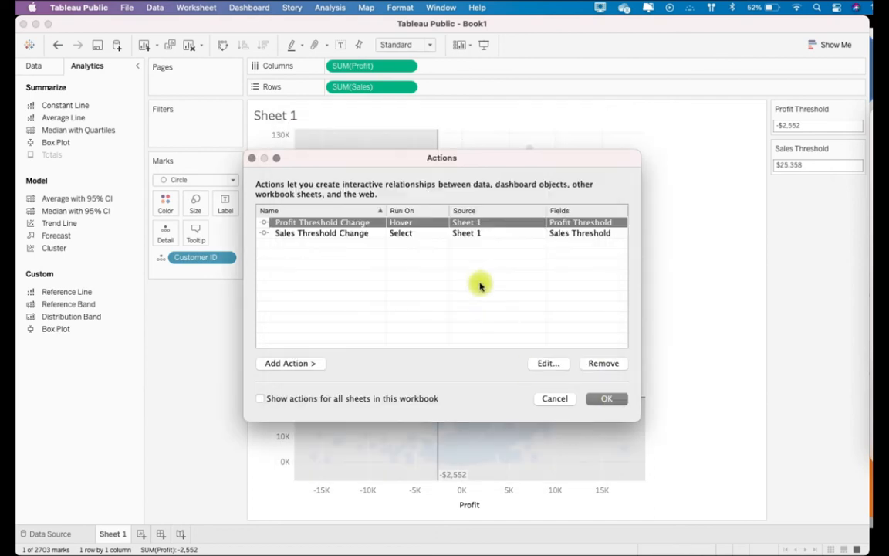
# Step: Edit the Sales Threshold Change action to run on Hover as well, and apply the worksheet actions
pyautogui.click(480, 233)
pyautogui.click(545, 366)
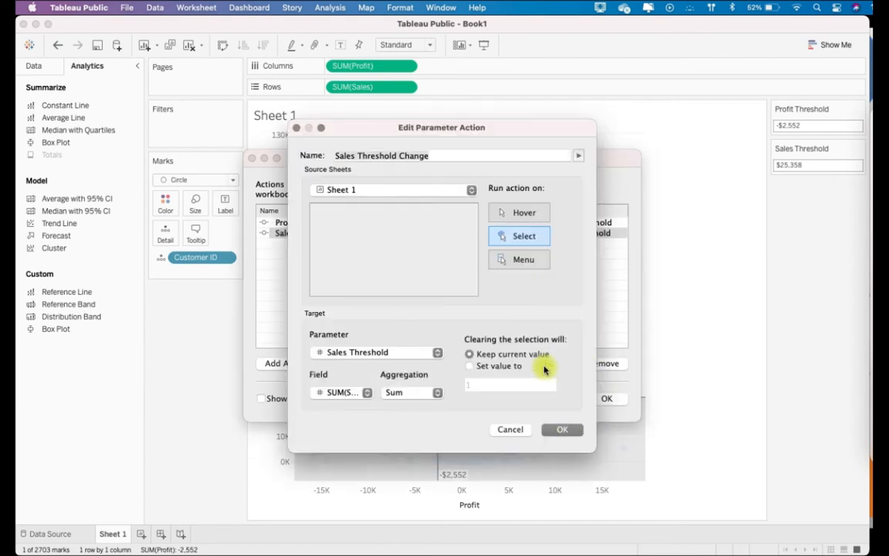
pyautogui.click(517, 212)
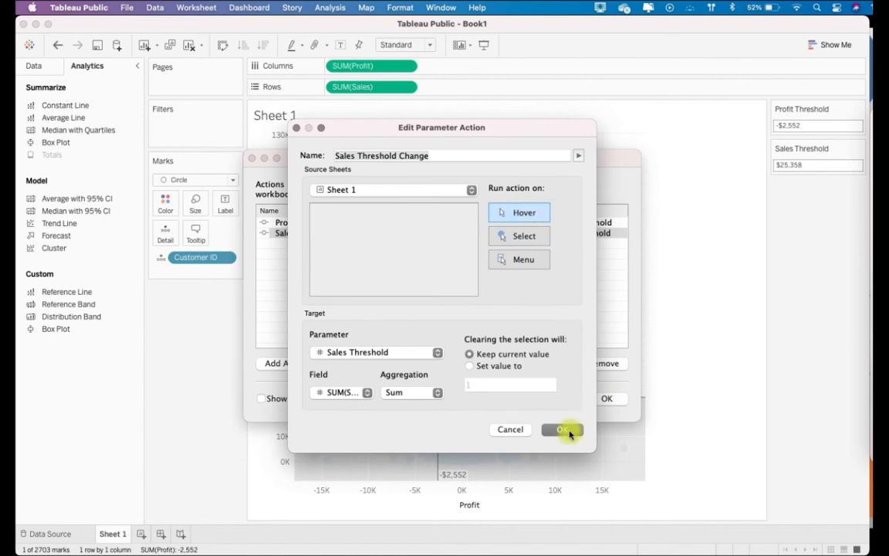
pyautogui.click(564, 430)
pyautogui.click(608, 399)
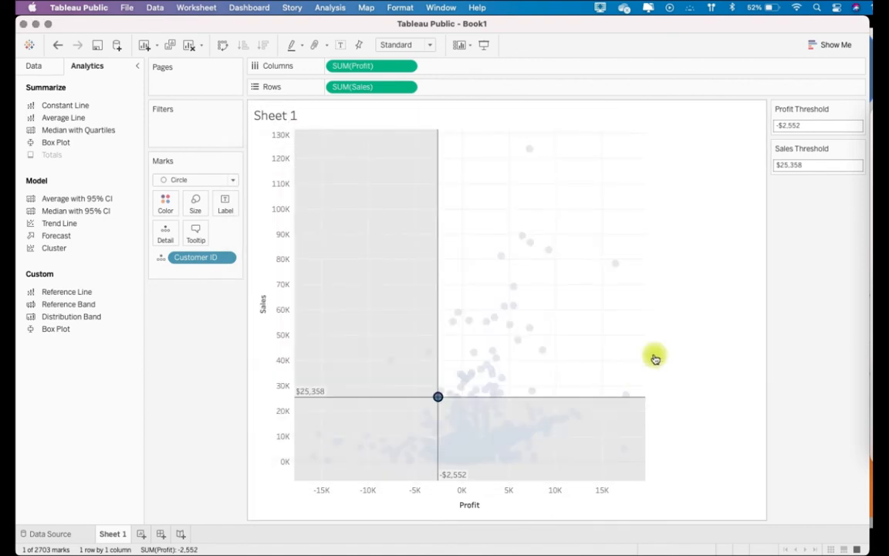
# Step: Point at customer marks across the high-sales, central and negative-profit areas to check how both threshold lines follow without selecting
pyautogui.moveTo(530, 335)
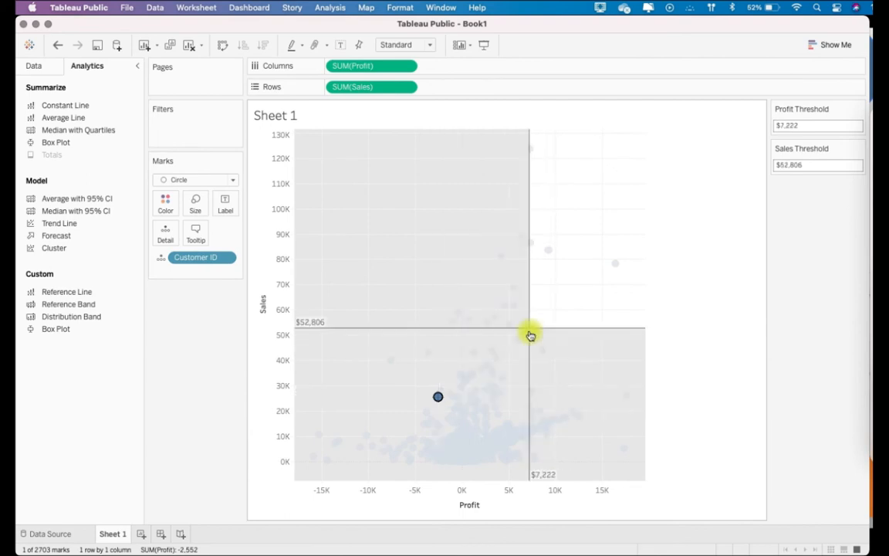
pyautogui.moveTo(550, 258)
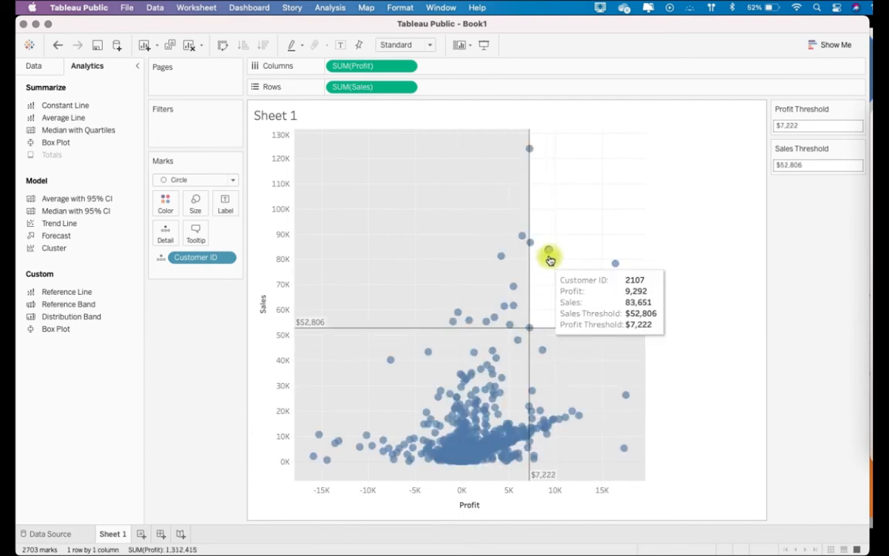
pyautogui.moveTo(529, 243)
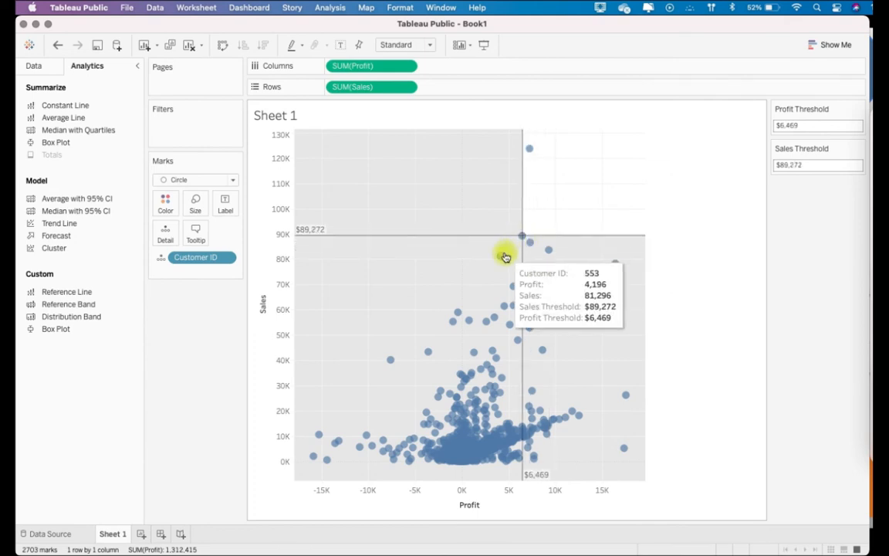
pyautogui.moveTo(492, 311)
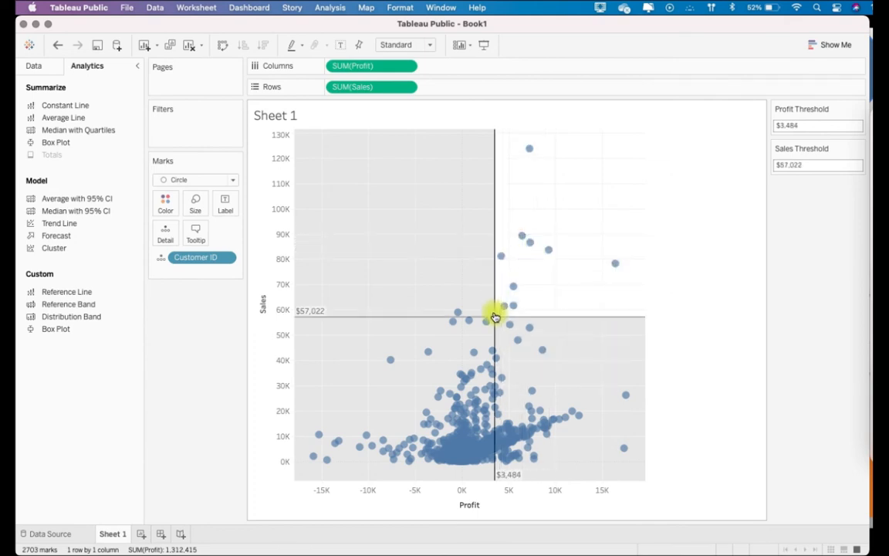
pyautogui.moveTo(492, 359)
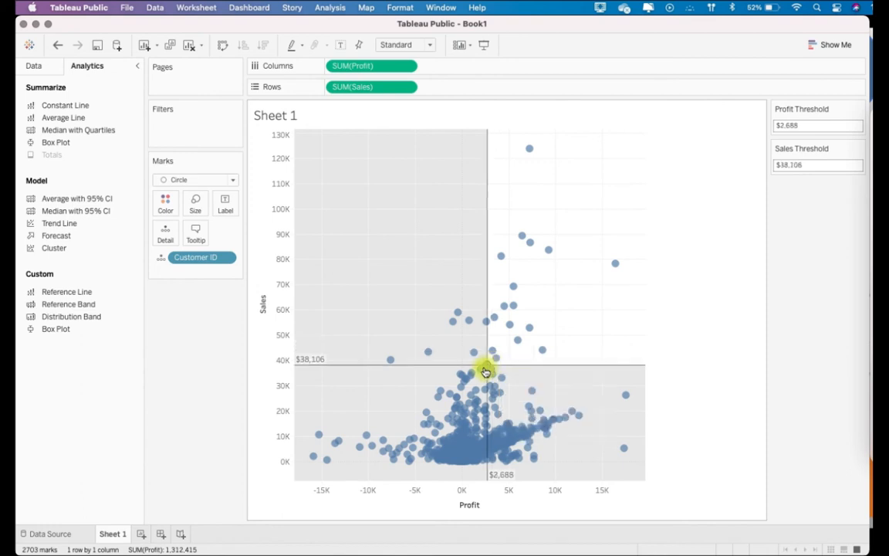
pyautogui.moveTo(469, 390)
pyautogui.moveTo(461, 413)
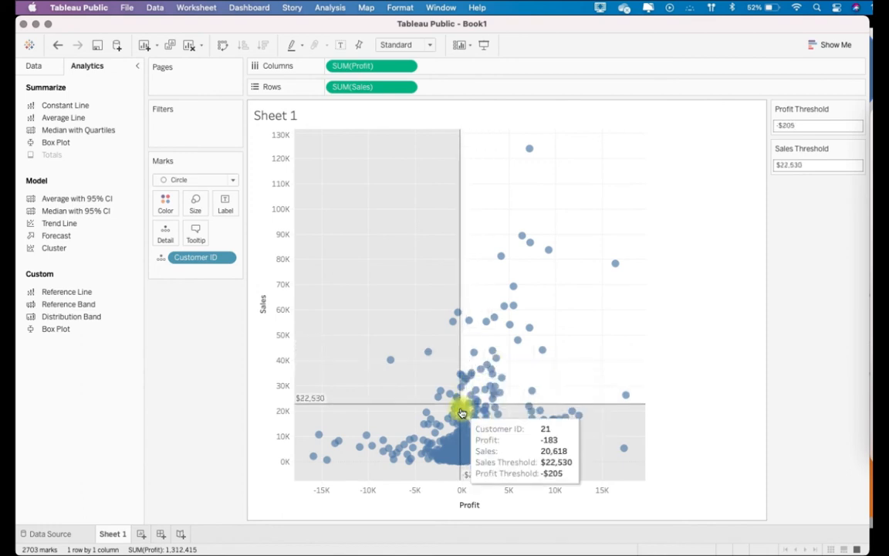
pyautogui.moveTo(521, 435)
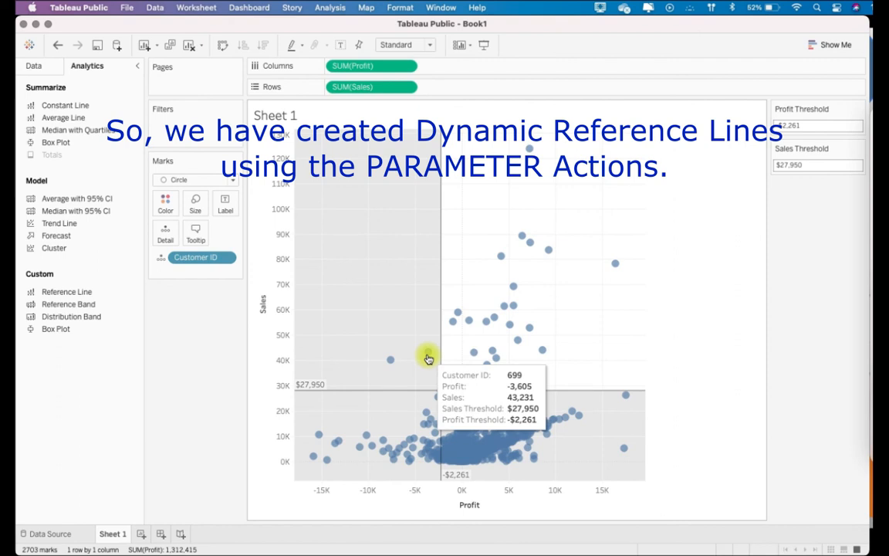
pyautogui.moveTo(428, 357)
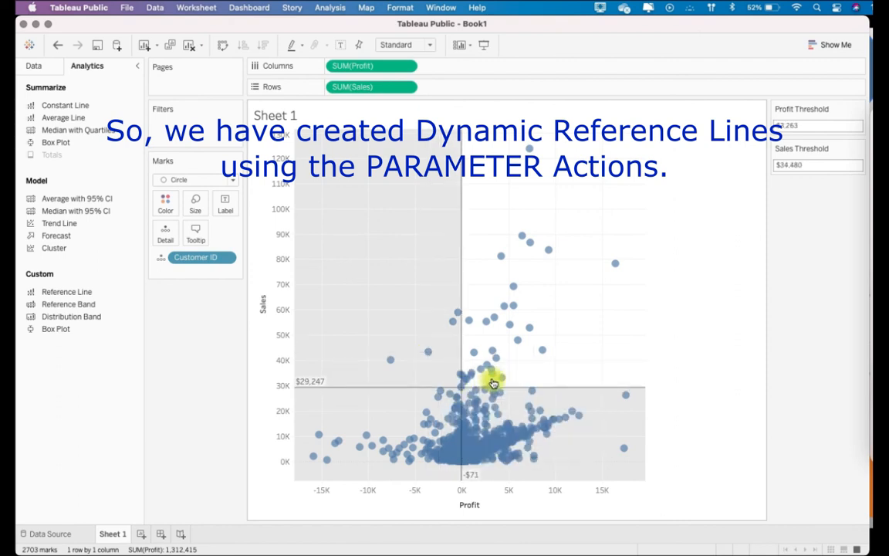
pyautogui.moveTo(432, 411)
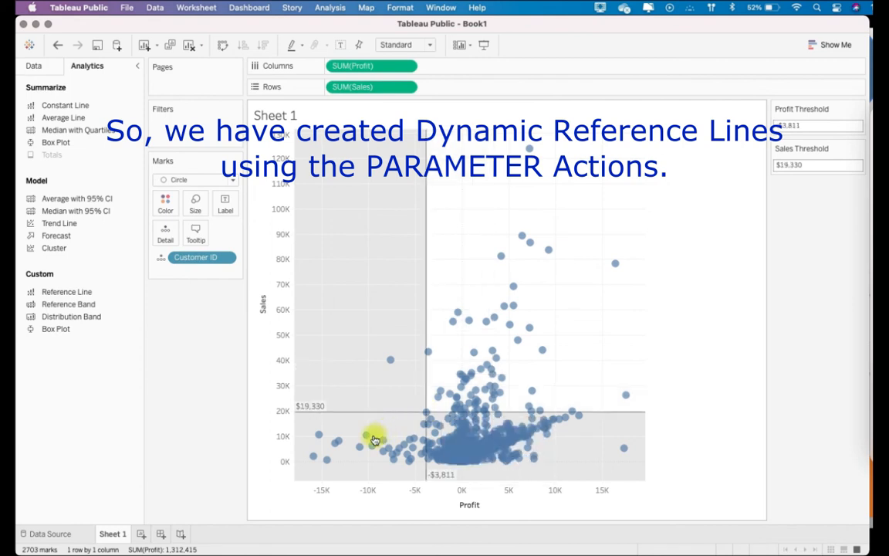
pyautogui.moveTo(383, 441)
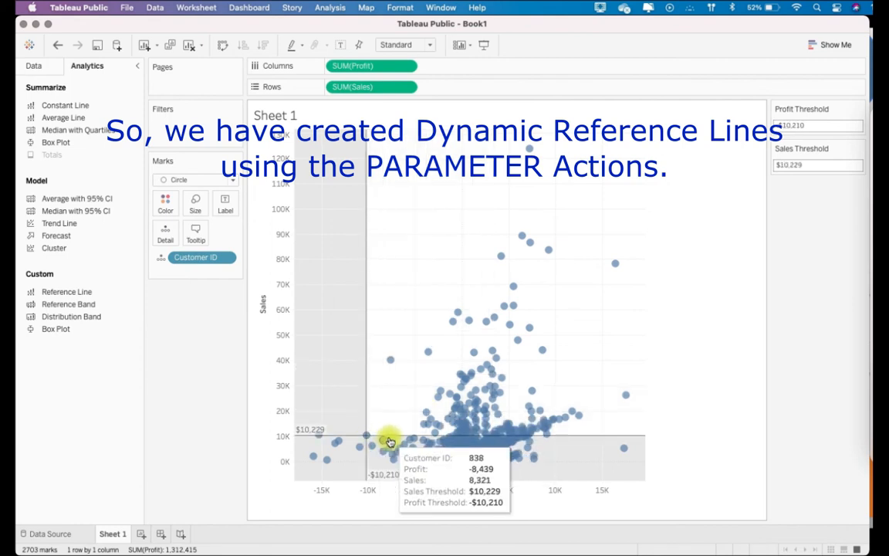